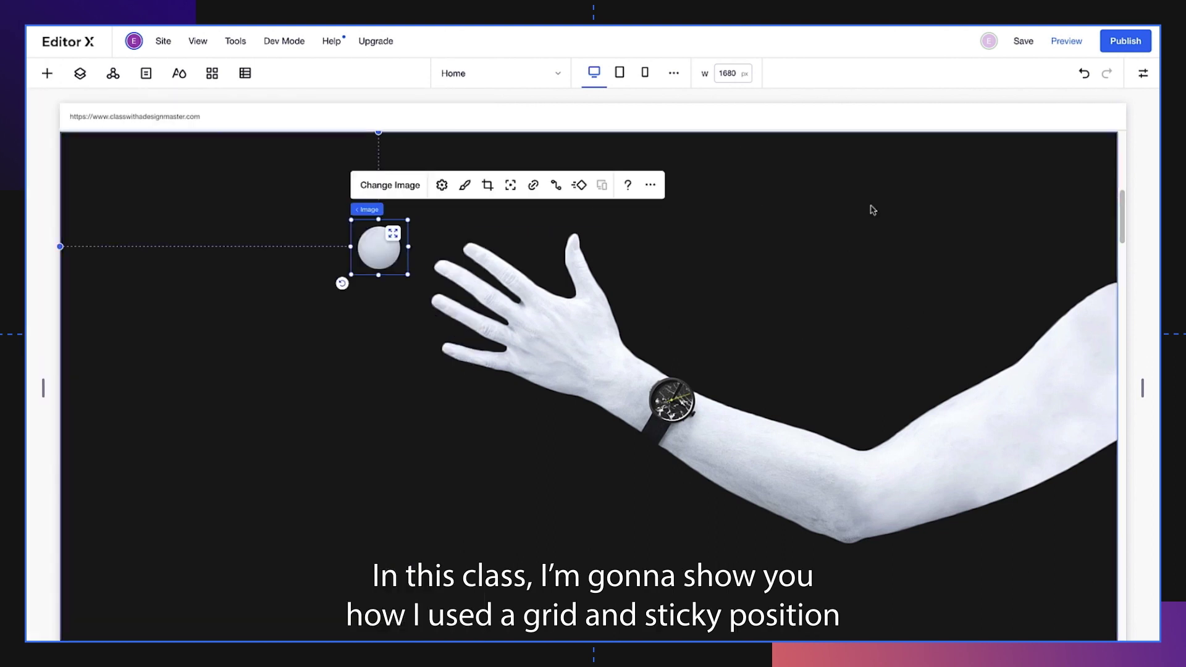
Preview the finished arm-and-spheres page, scrolling down and back up through it
type("76")
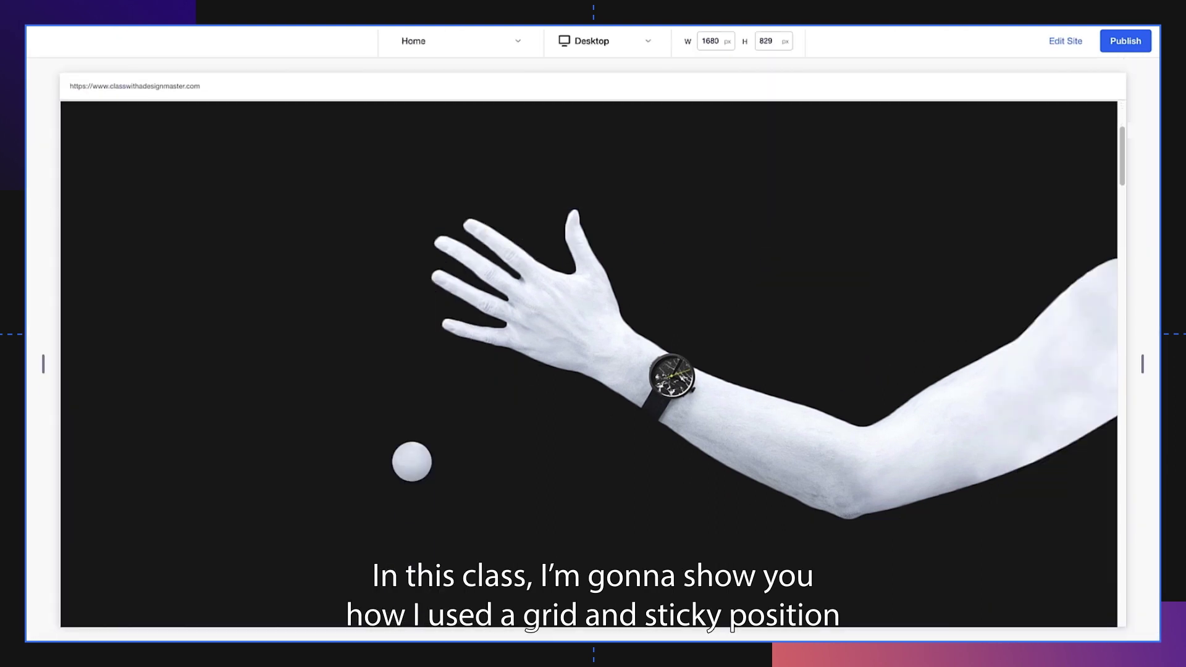
scroll(588, 363, "down", 10)
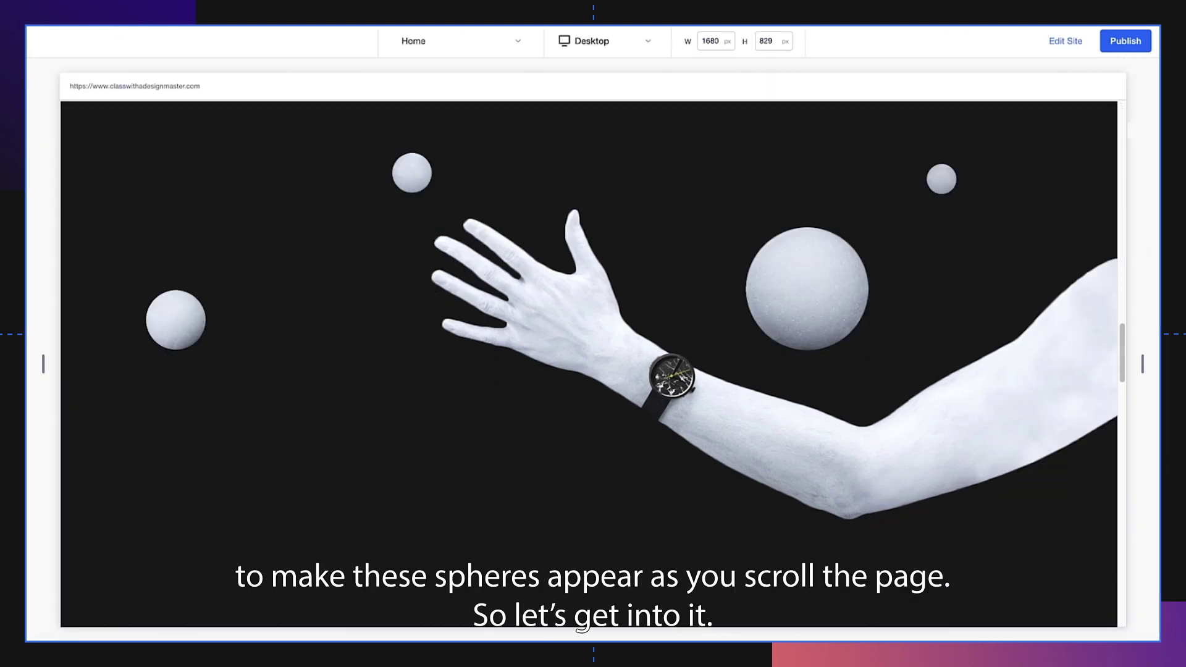
scroll(589, 363, "up", 10)
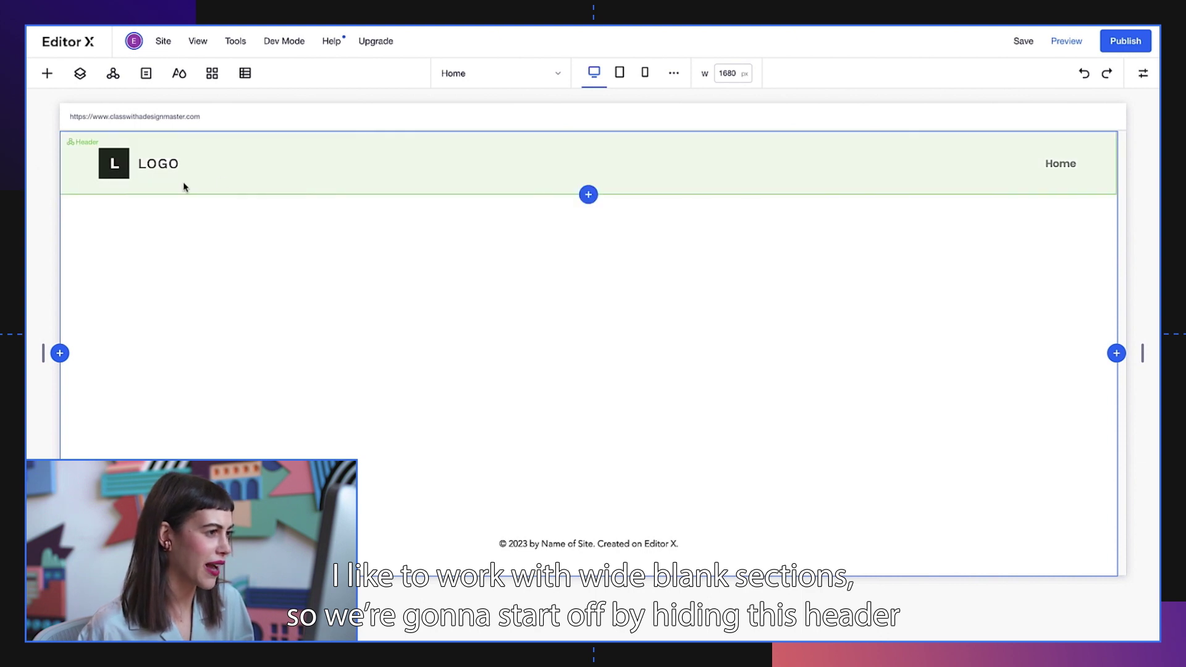
Set both the header and the footer to Don't Display
right_click(229, 178)
left_click(237, 308)
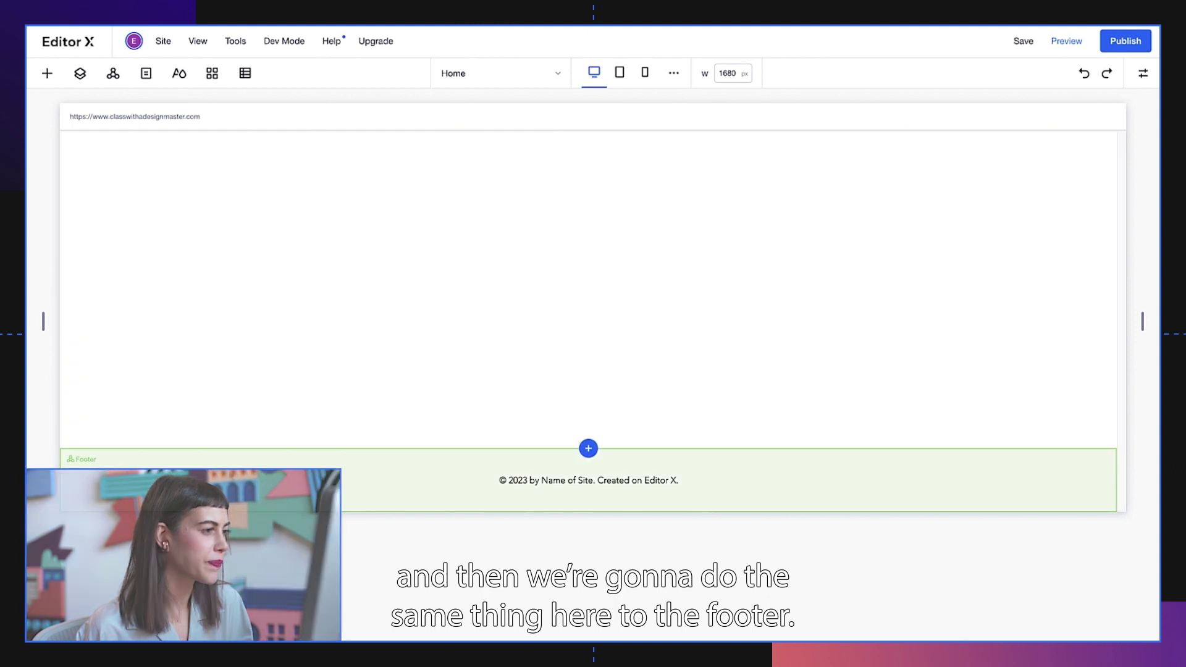
left_click(228, 476)
right_click(229, 476)
left_click(238, 252)
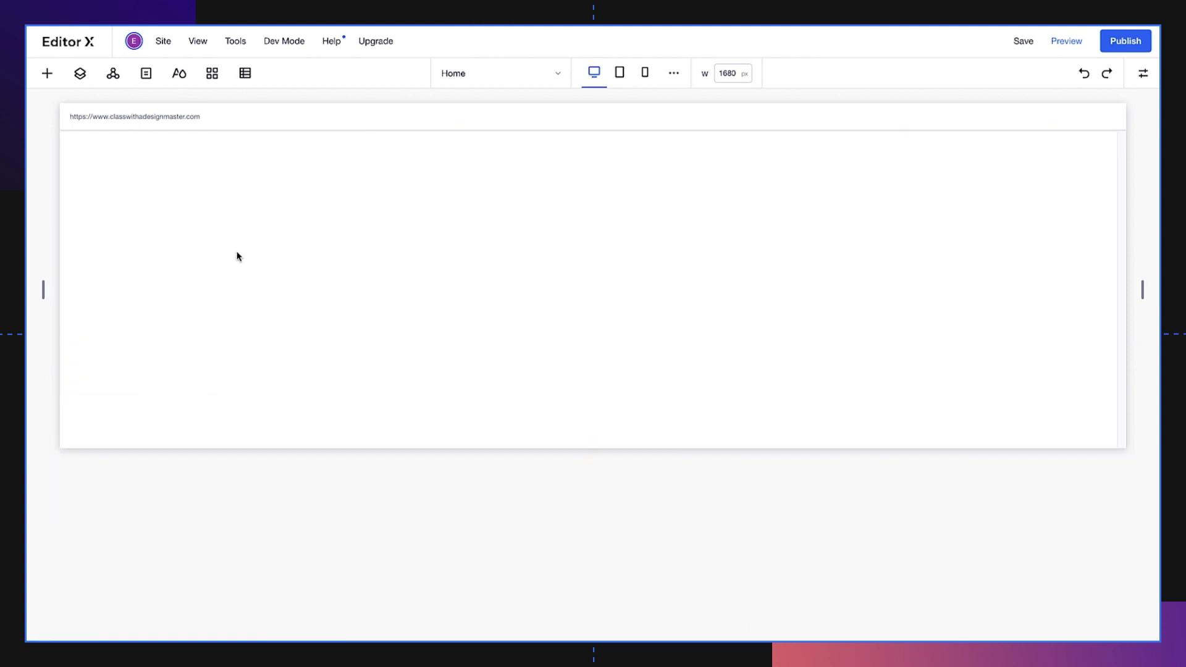
Apply a custom grid of 1 column and 9 rows to the blank section
left_click(237, 257)
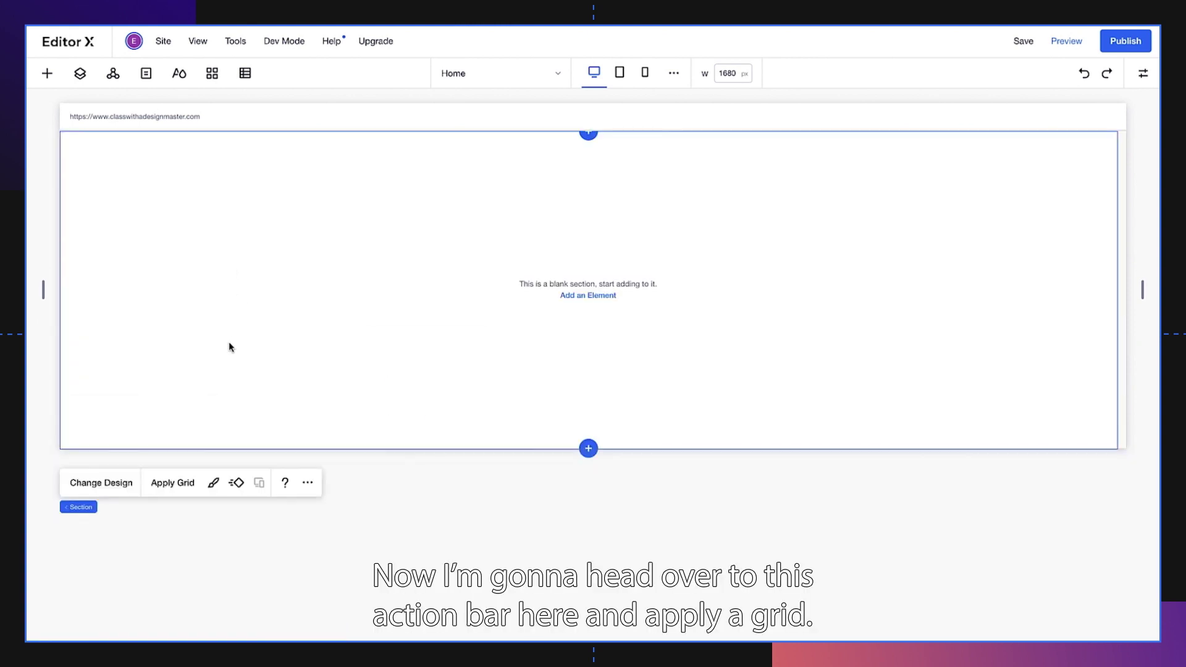
left_click(174, 484)
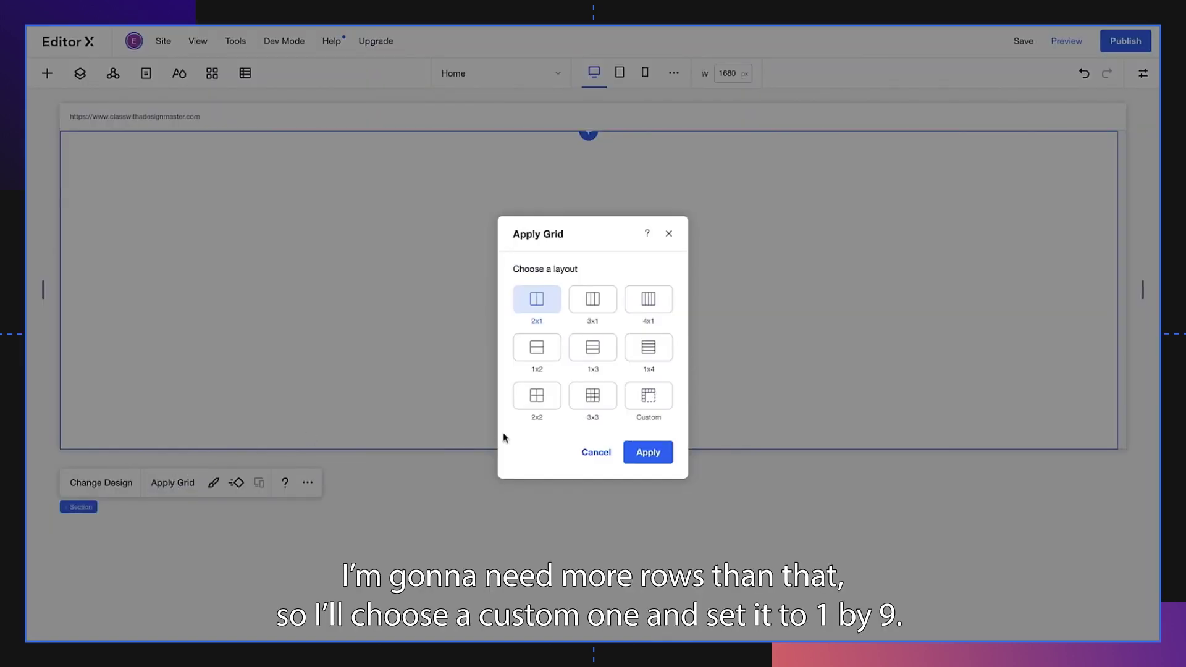
left_click(645, 402)
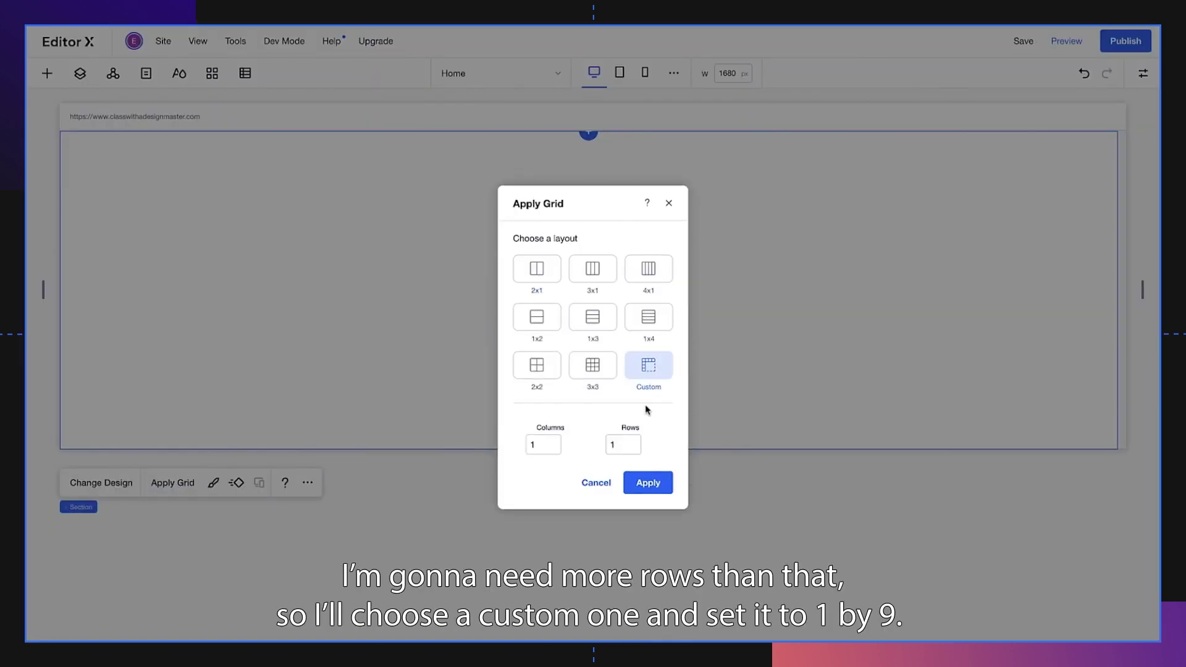
type("9")
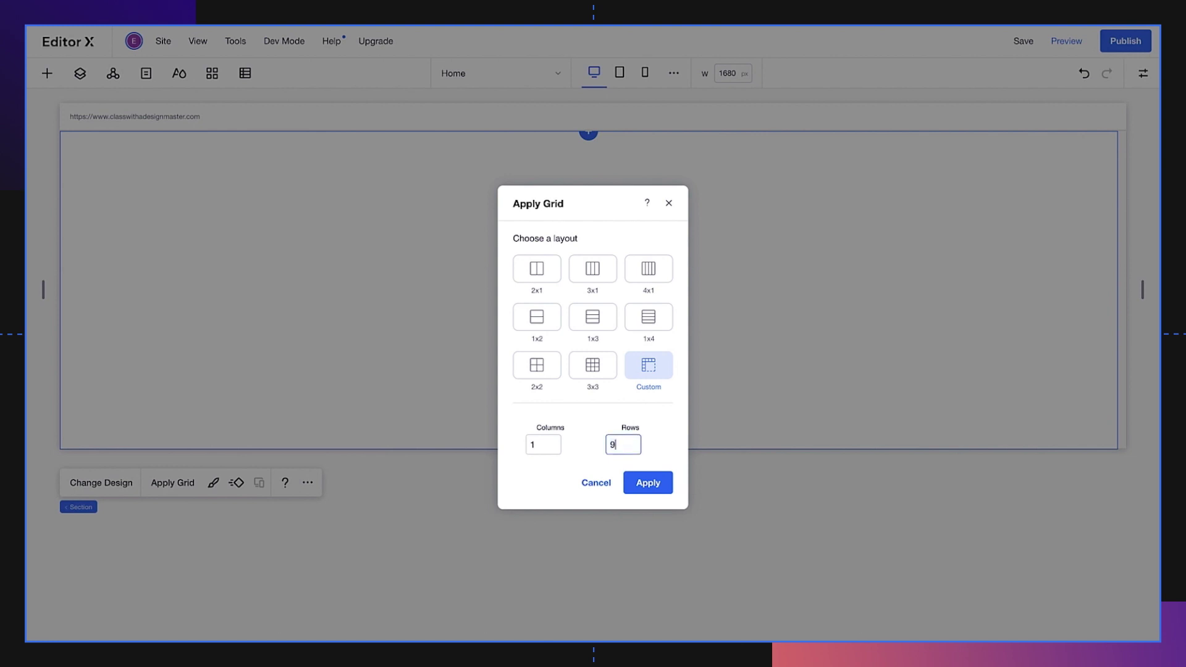
left_click(647, 482)
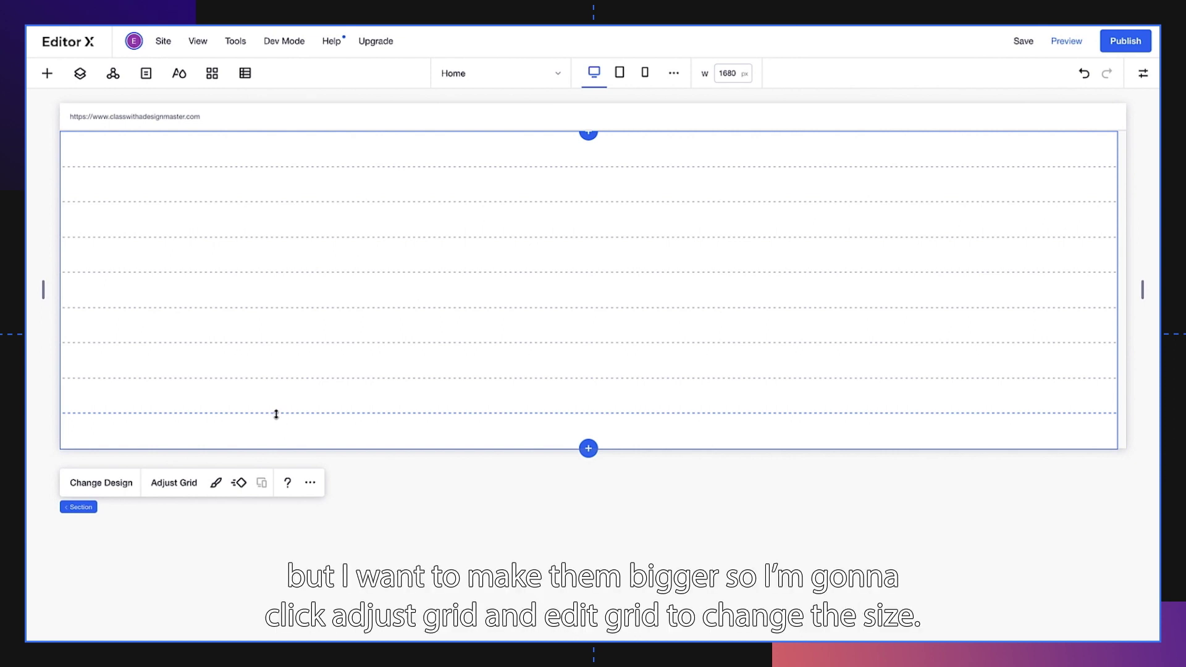
In Edit Grid, set the first row's height to 100 vh
left_click(184, 483)
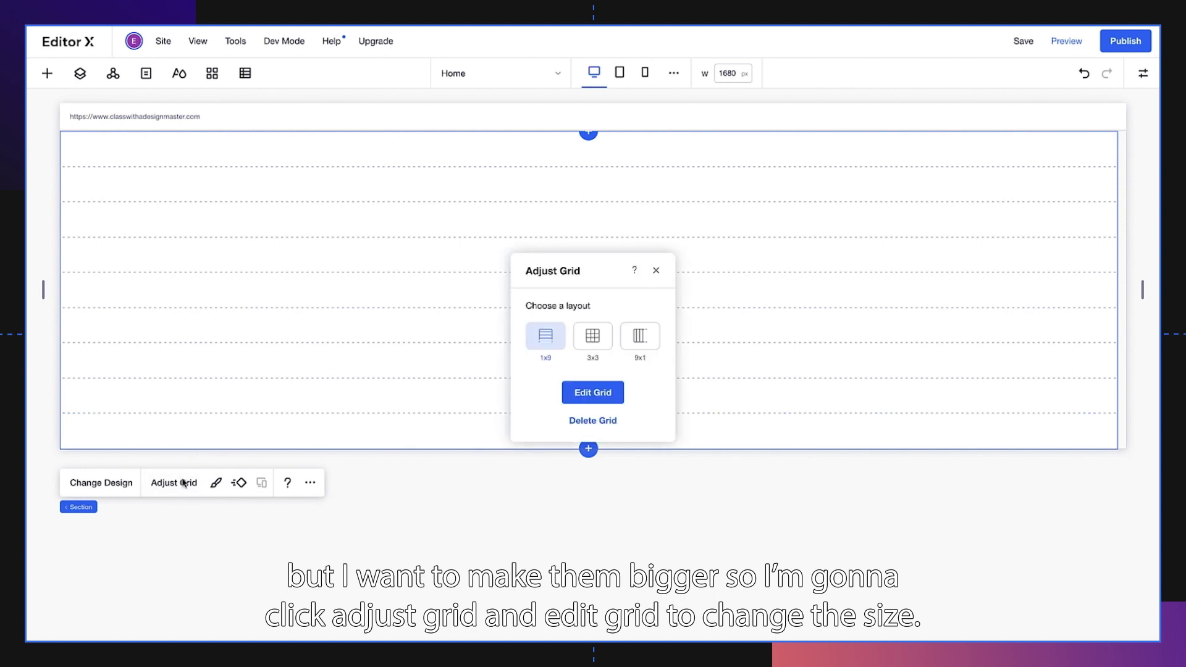
left_click(577, 392)
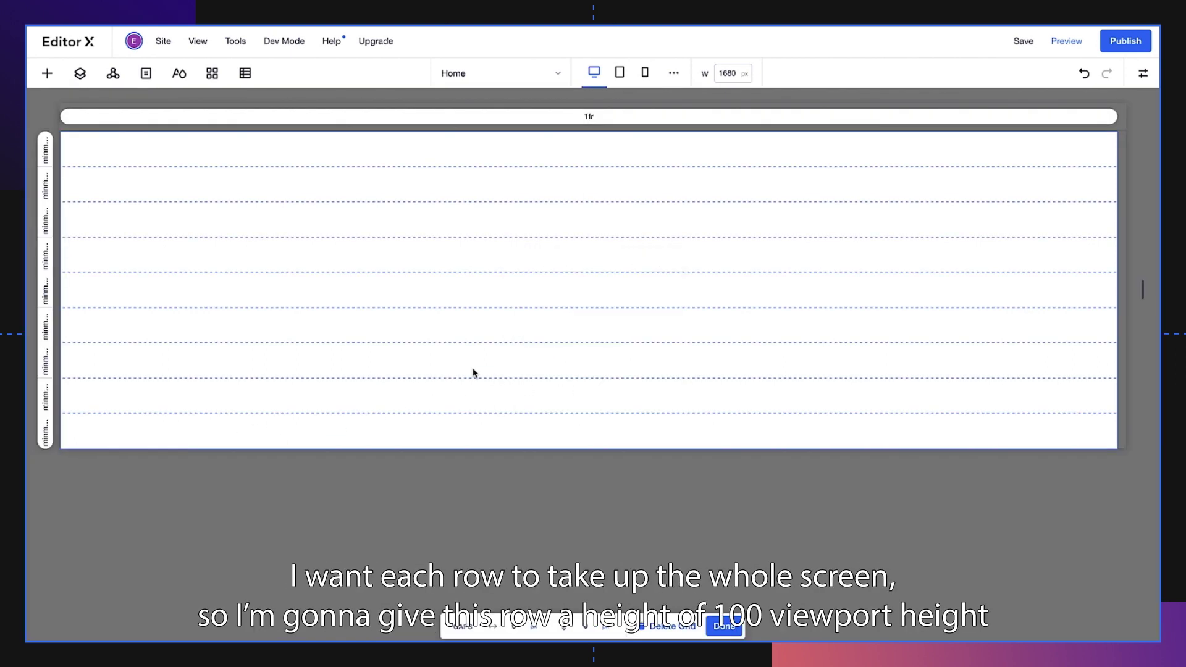
left_click(47, 159)
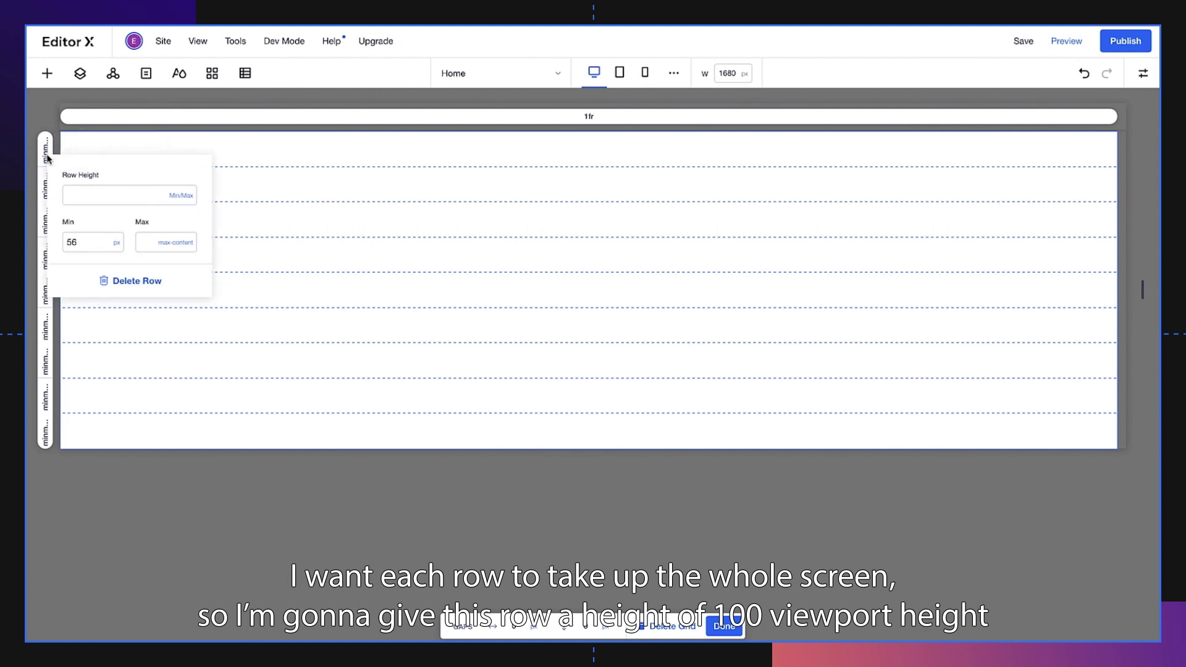
left_click(178, 198)
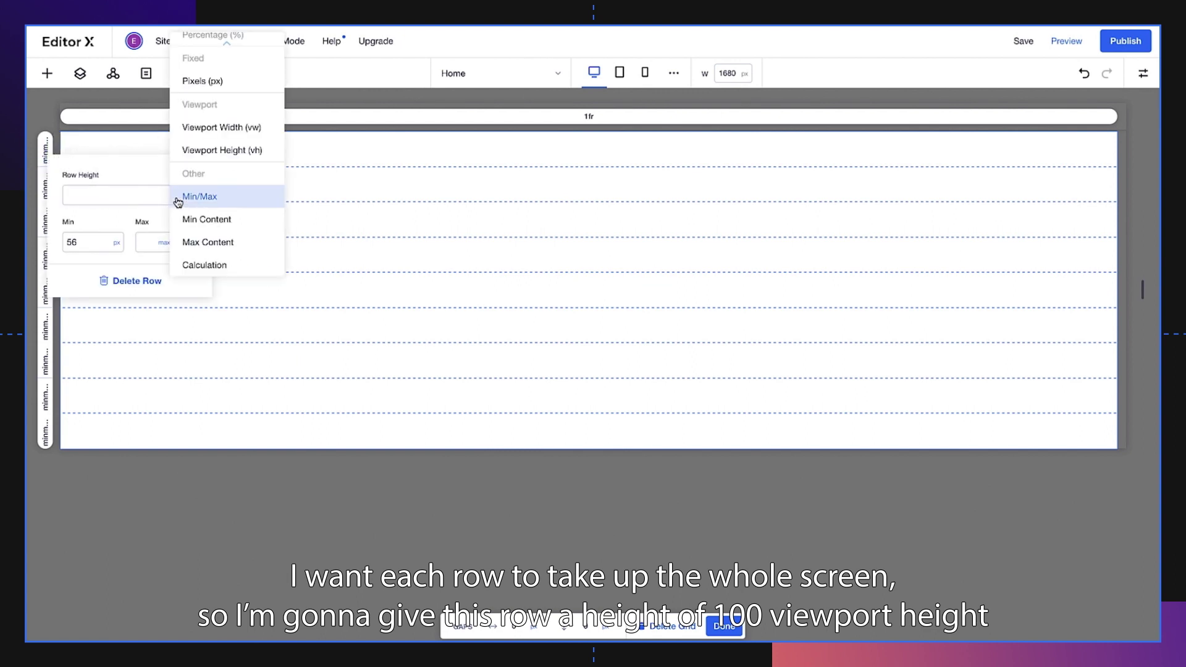
left_click(177, 151)
type("100")
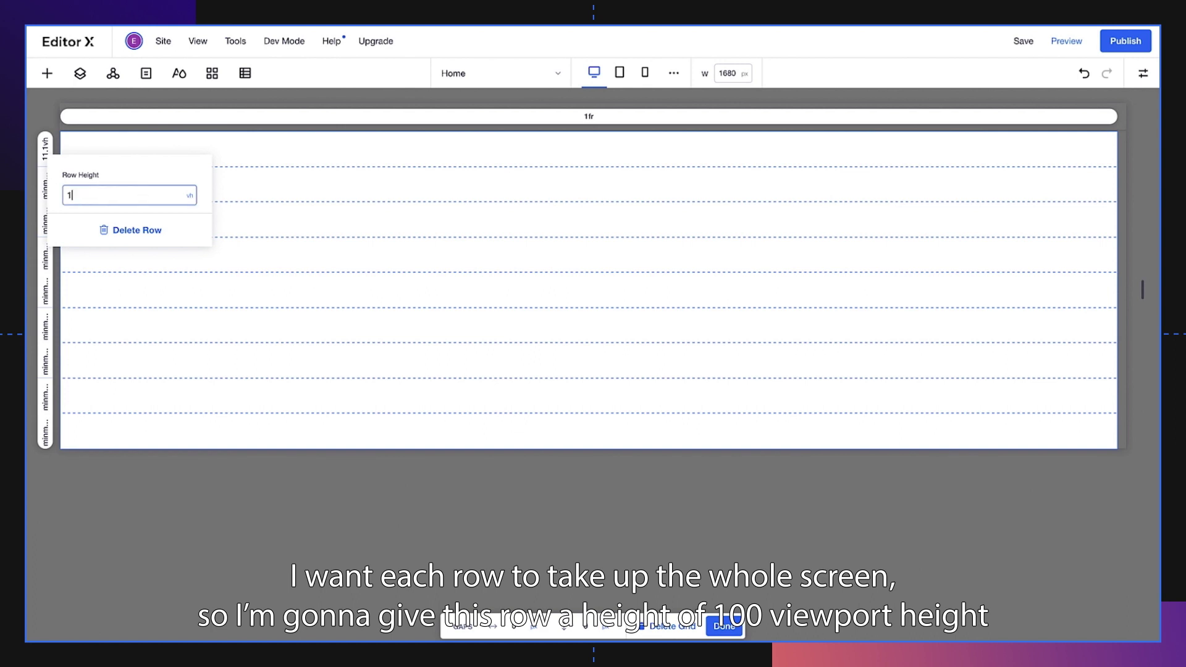
left_click(135, 267)
Set the second row's height to 100 vh and finish editing the grid
scroll(135, 266, "down", 5)
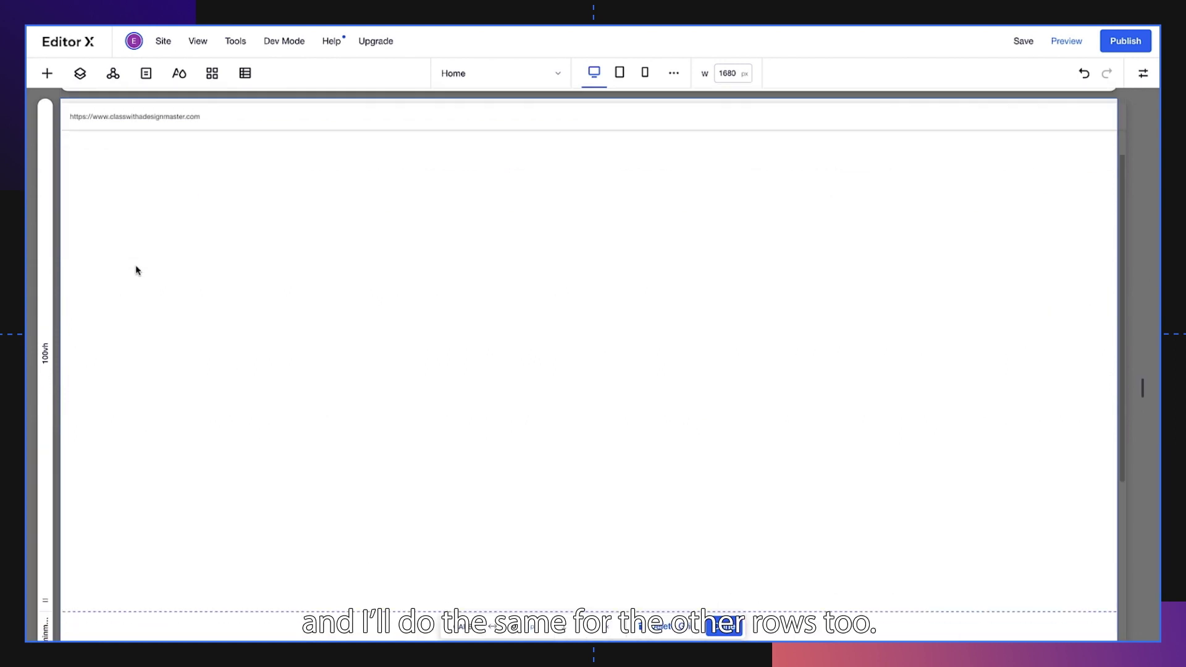
left_click(46, 389)
type("1")
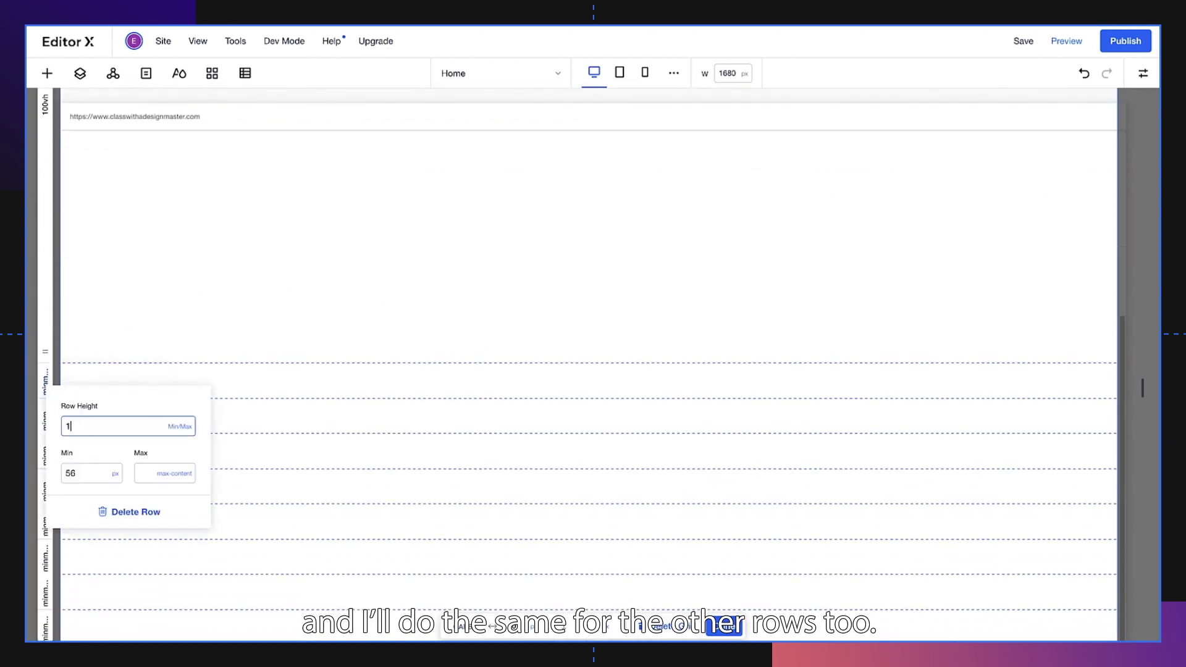
type("00")
key("Return")
scroll(586, 346, "down", 5)
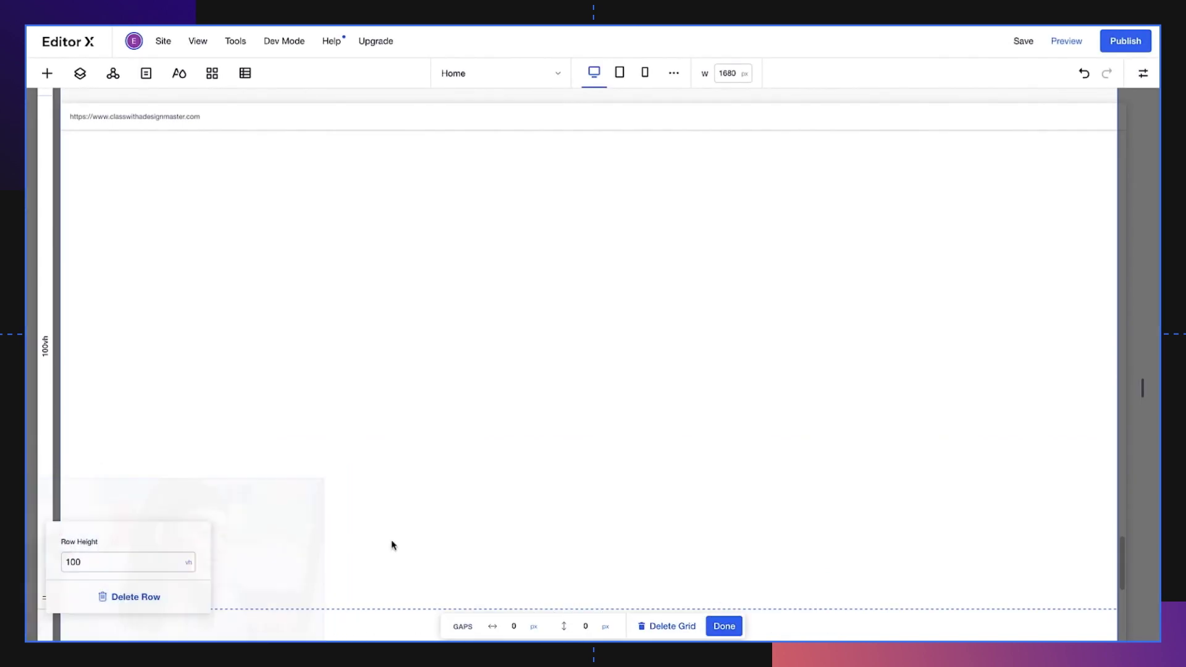
left_click(1141, 139)
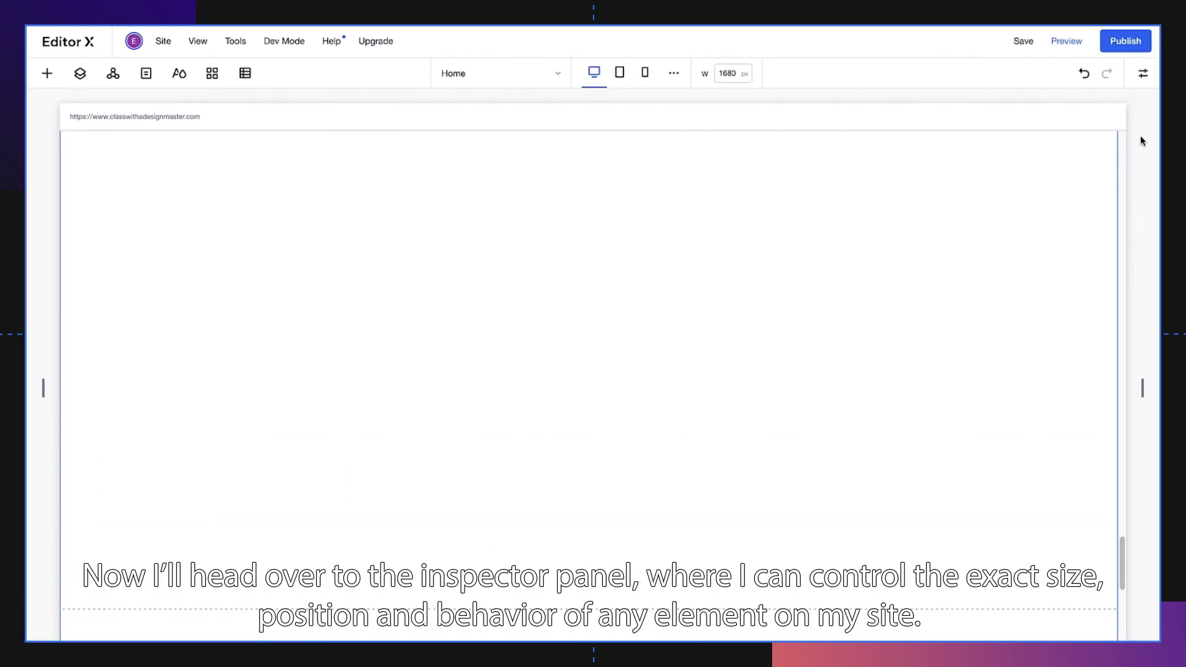
Set the page background colour to #181818 from the Page settings in the Inspector
left_click(1142, 76)
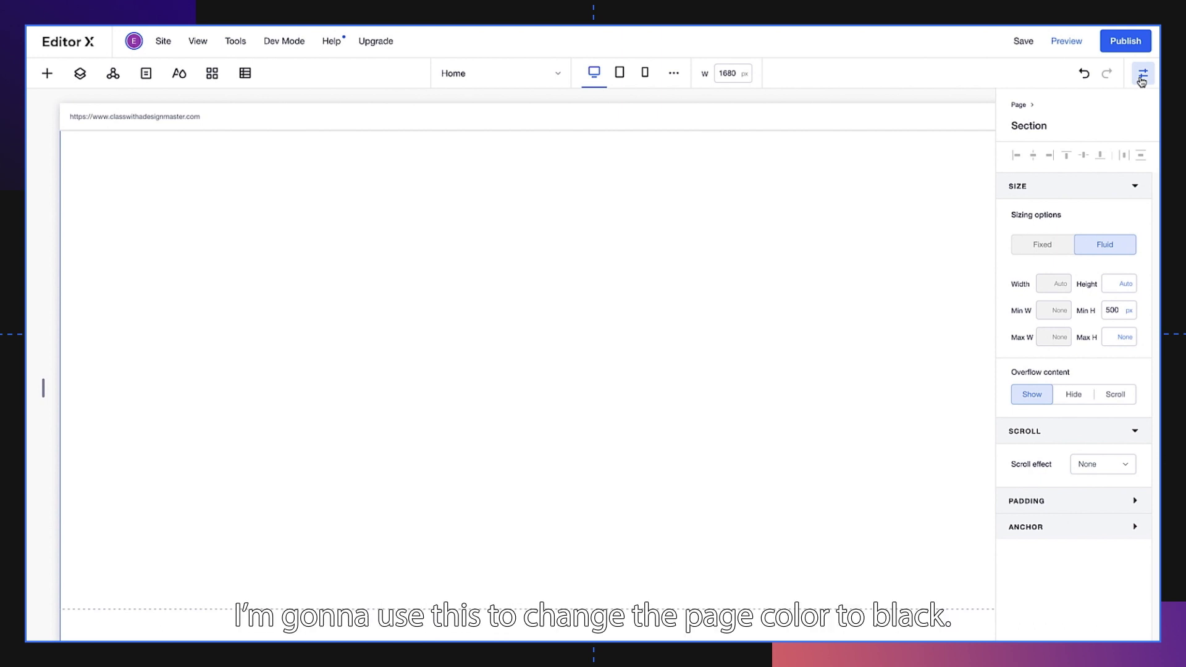
left_click(1018, 107)
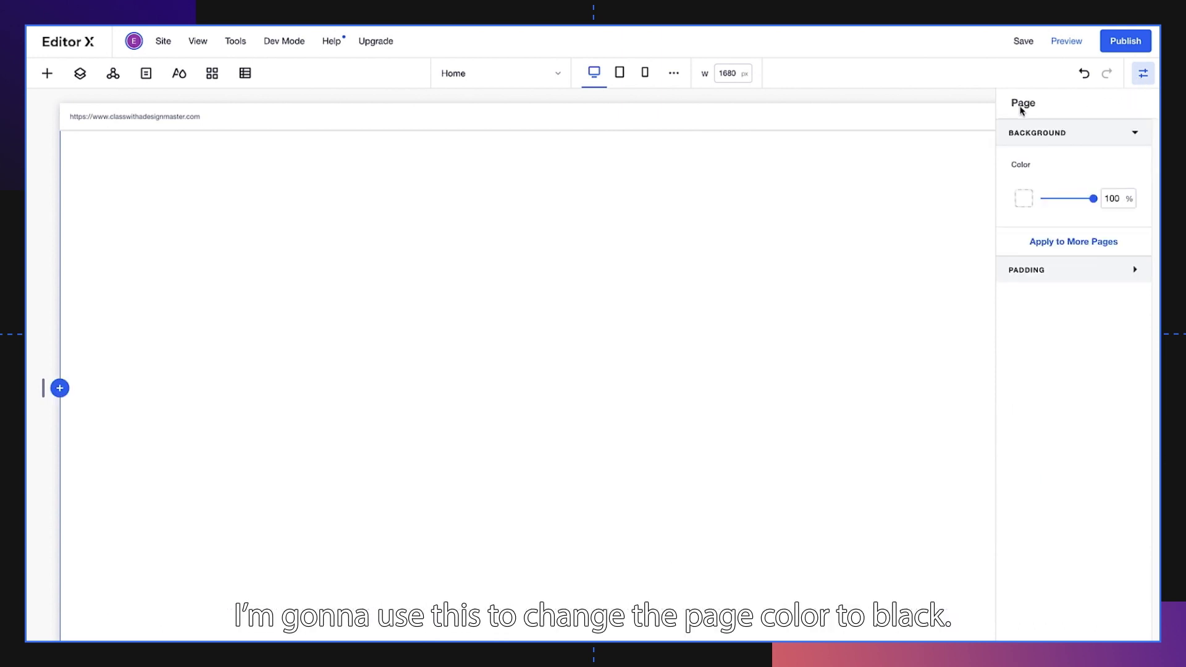
left_click(1022, 199)
left_click(945, 225)
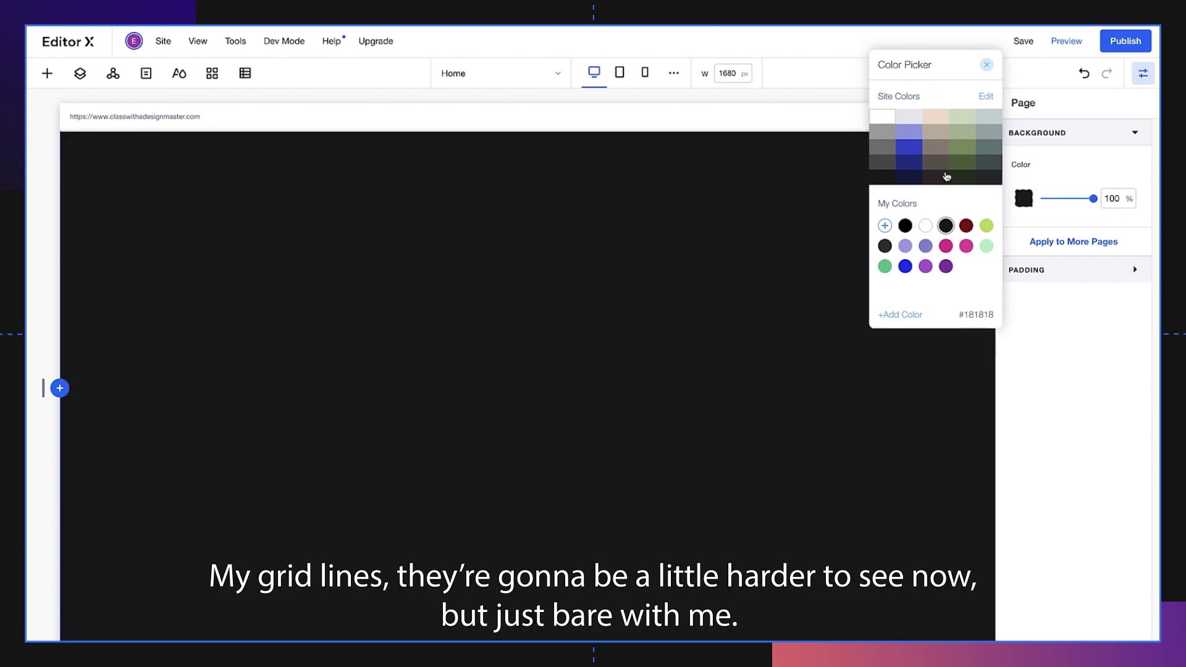
left_click(986, 65)
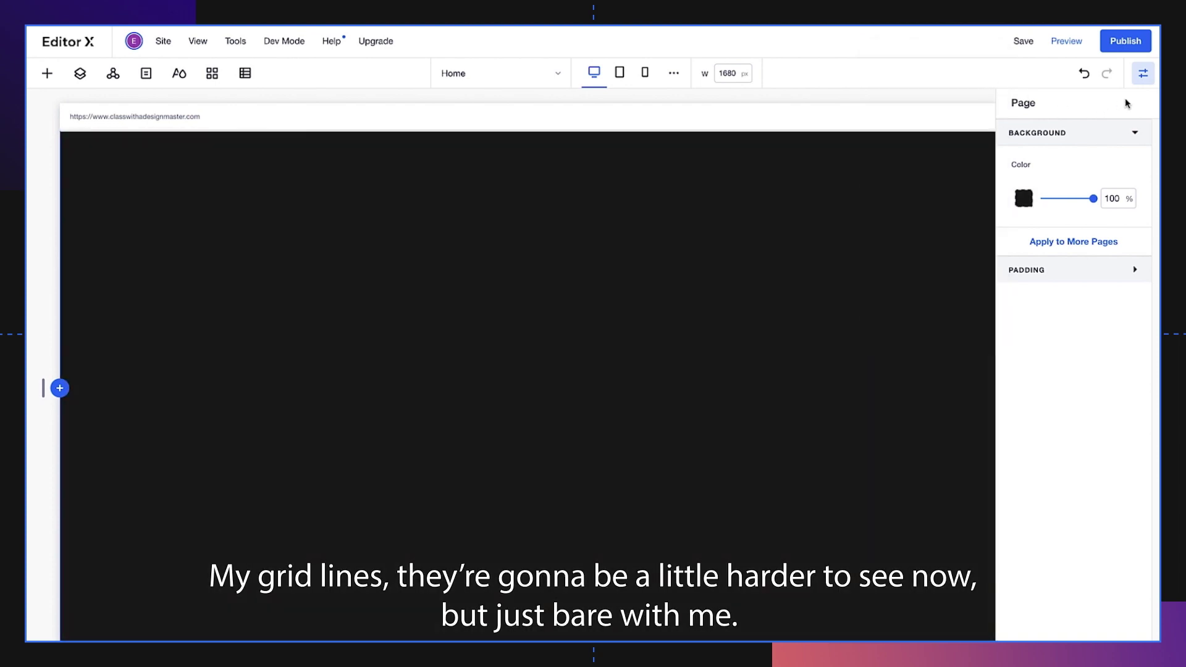
left_click(1142, 74)
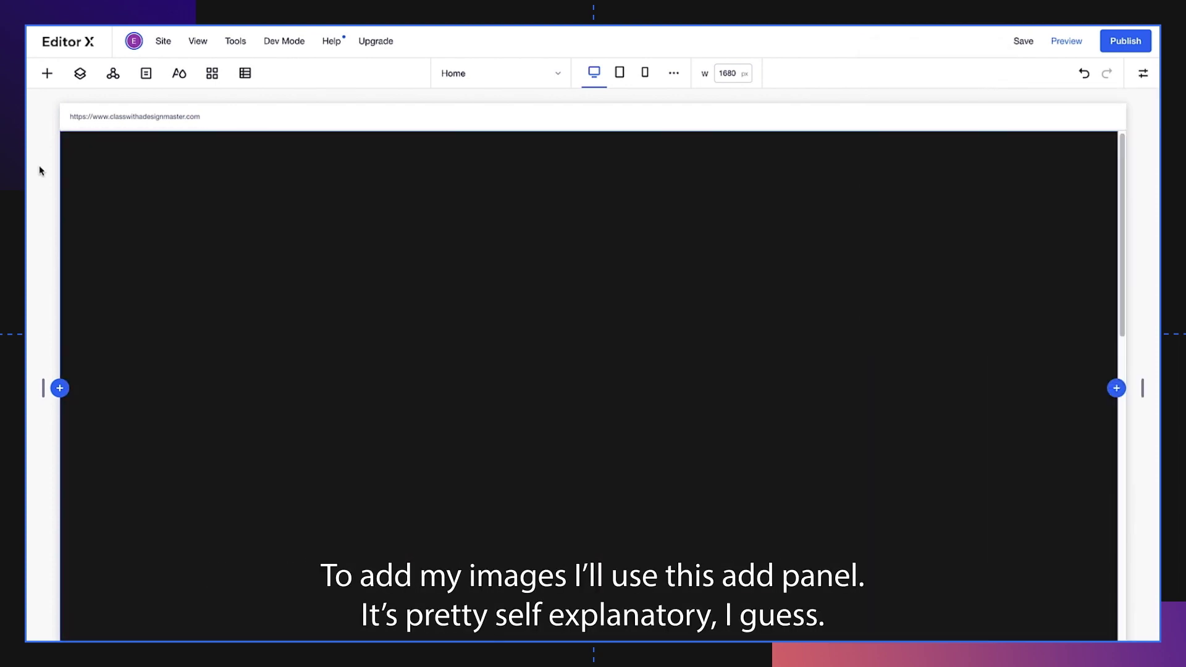
Add the uploaded image Layer 0 Frame.png from the Media files to the page
left_click(47, 75)
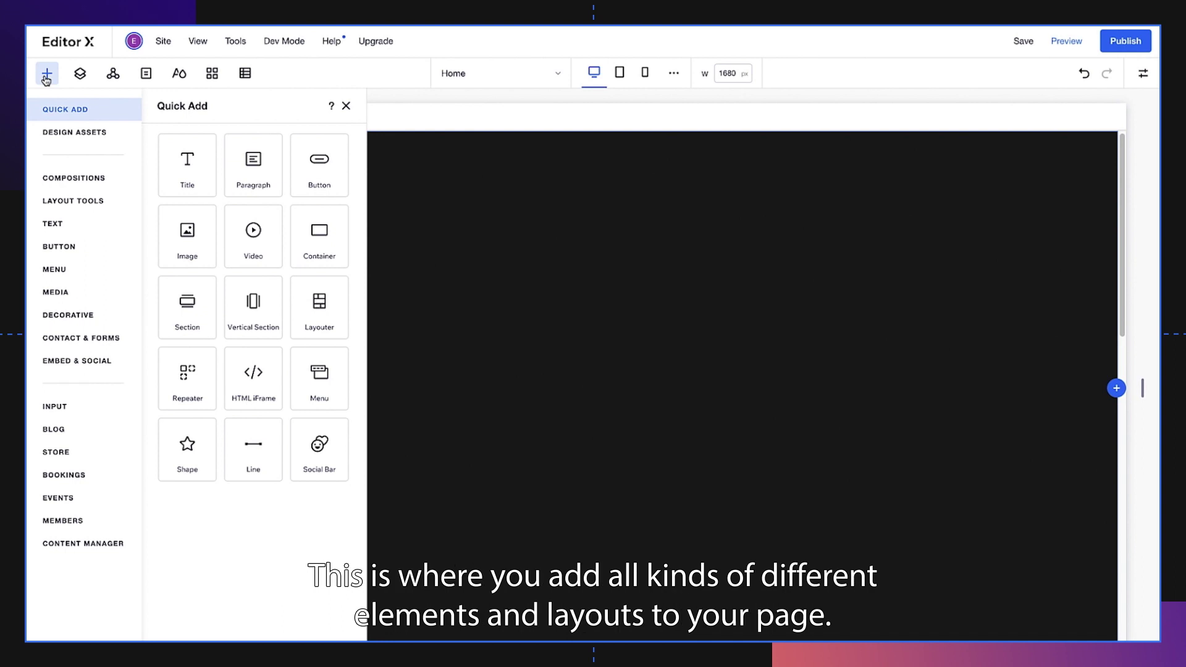
left_click(37, 201)
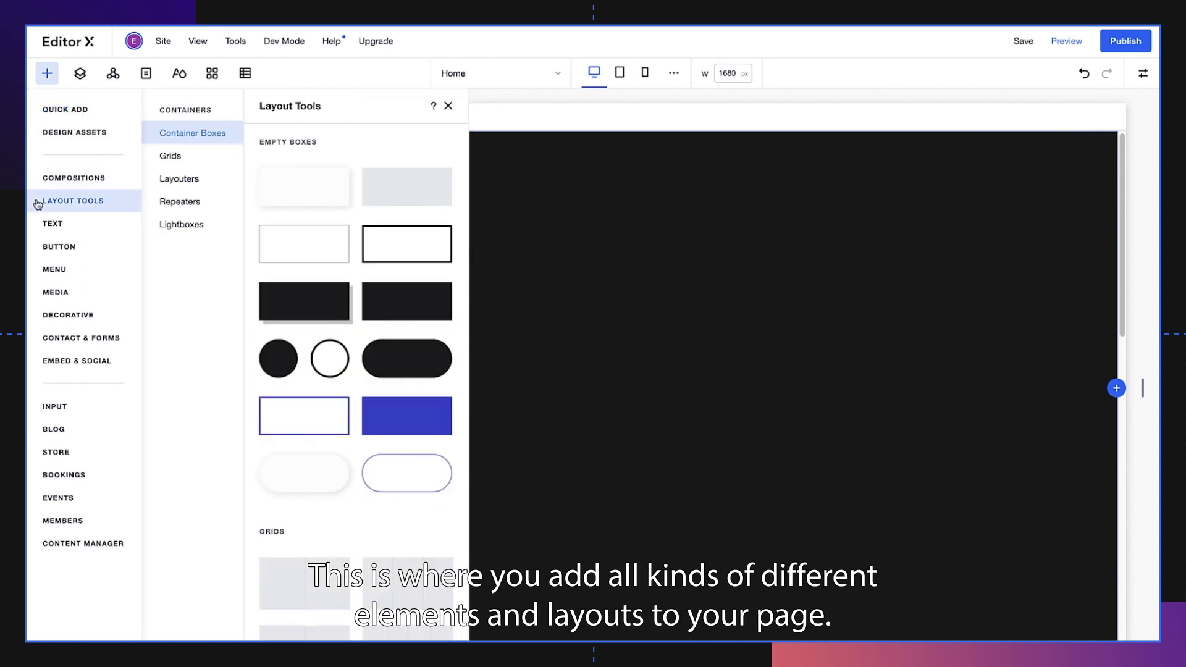
left_click(38, 225)
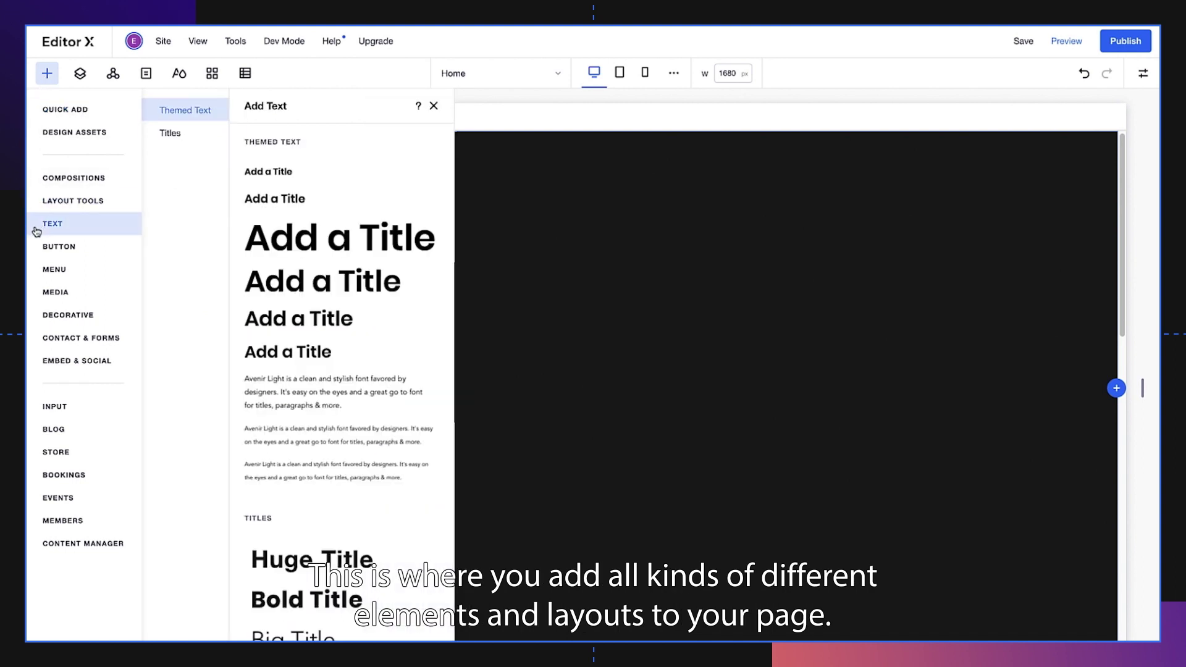
left_click(35, 293)
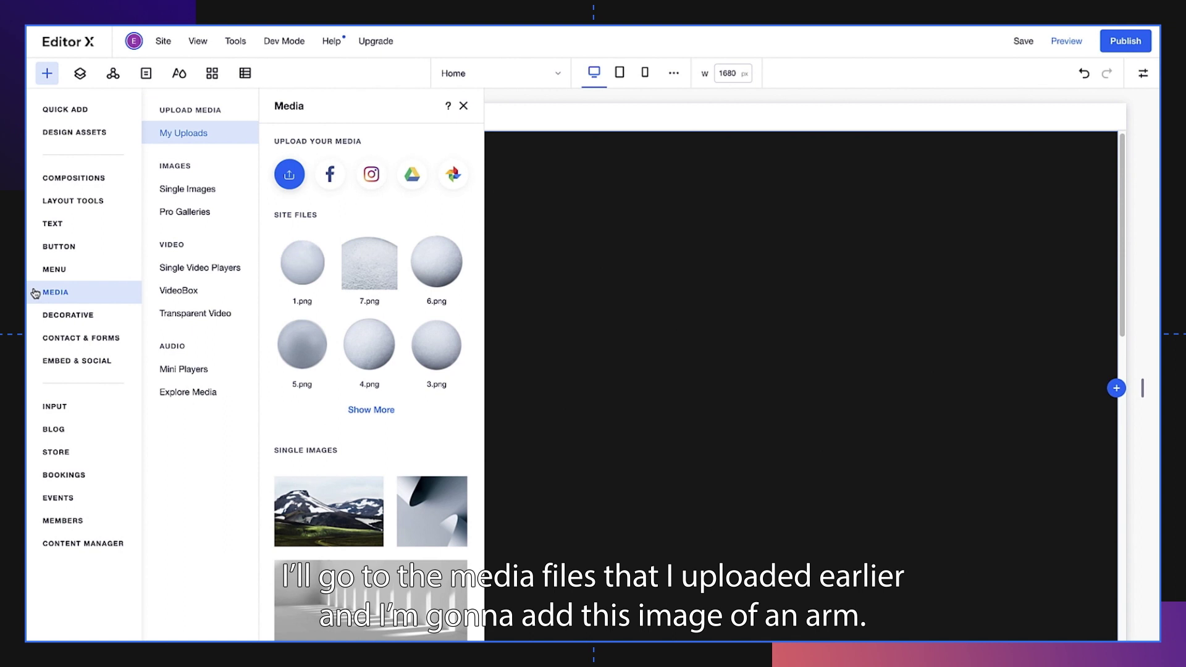
left_click(358, 412)
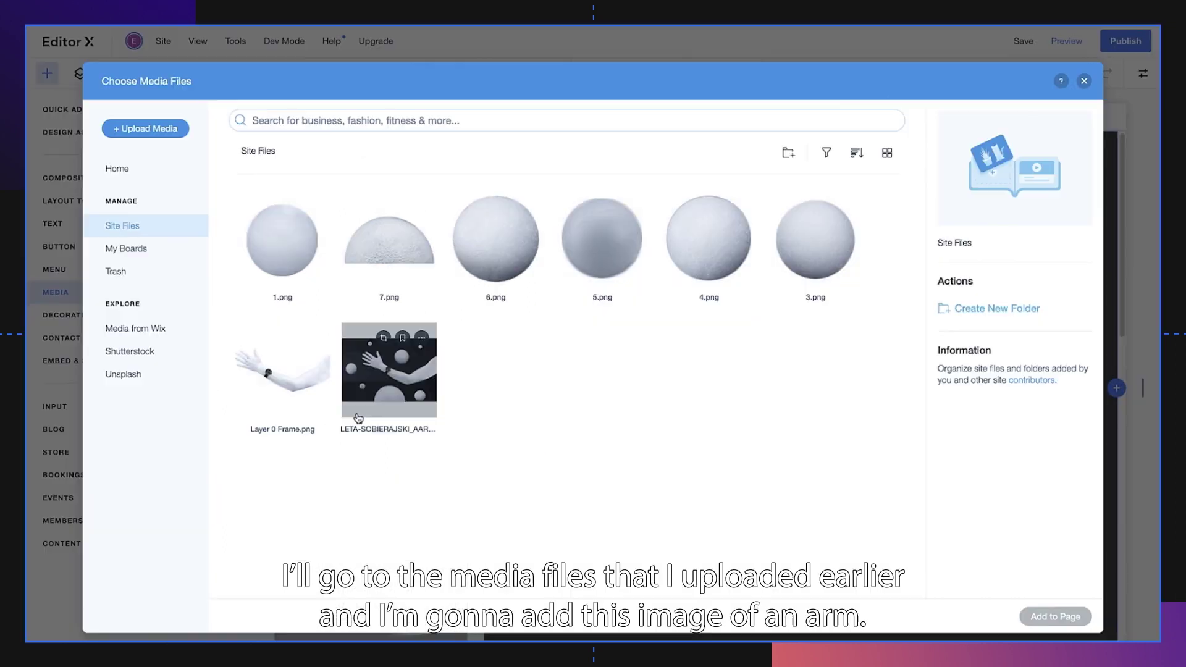
left_click(287, 377)
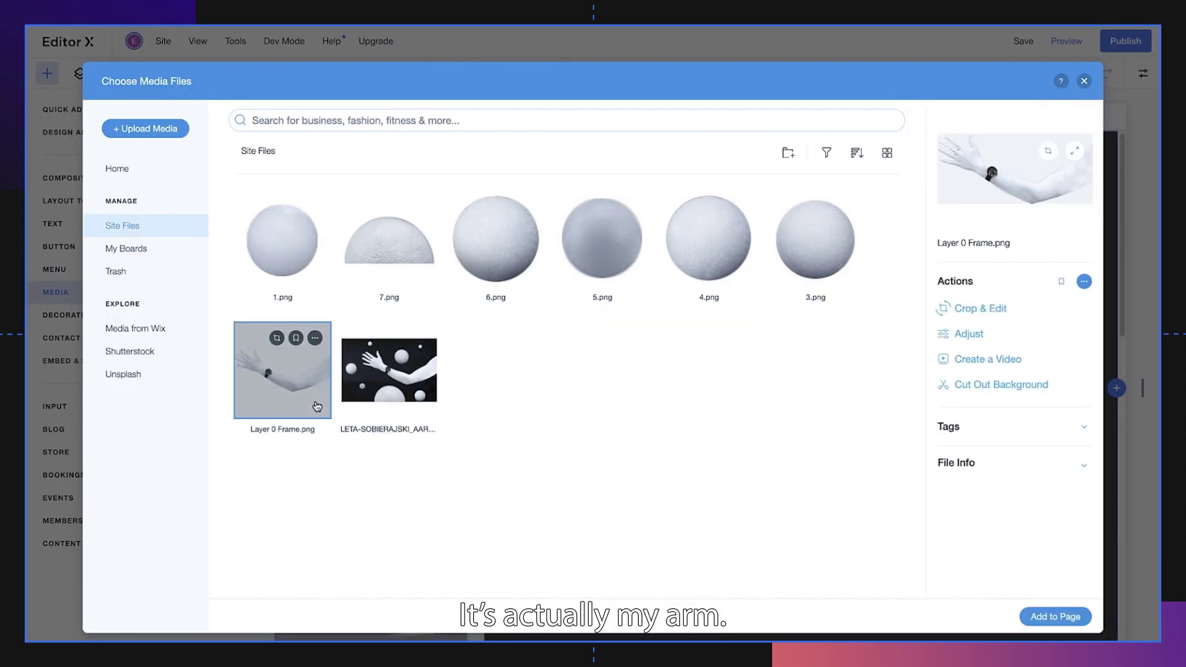
left_click(1044, 617)
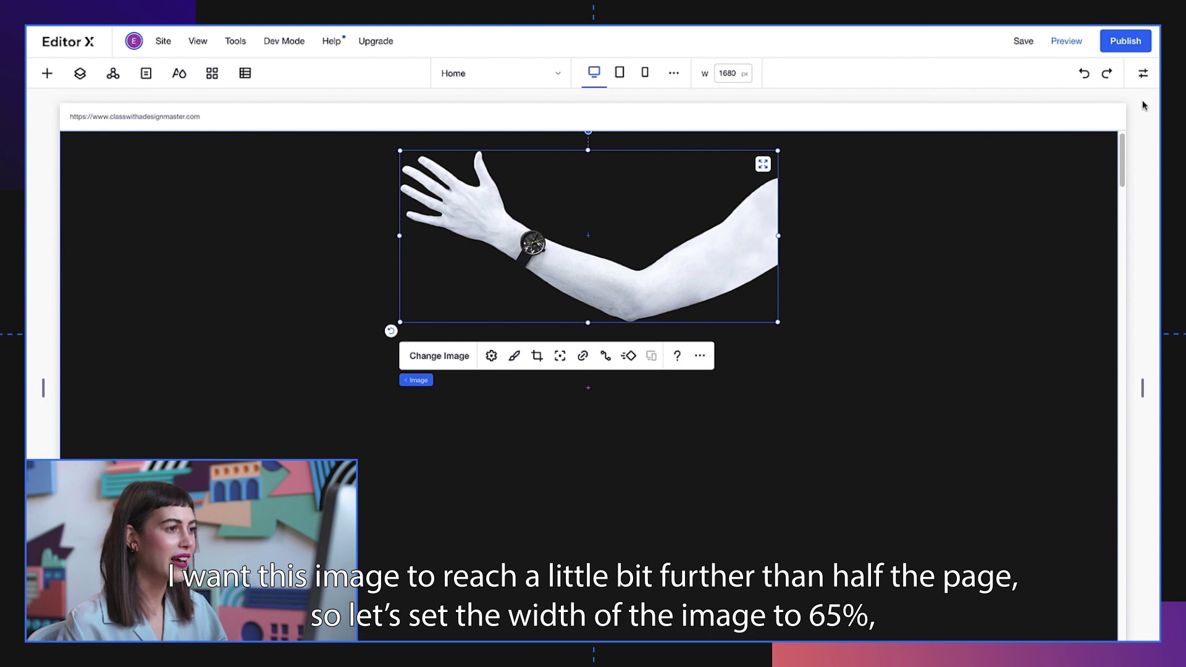
Make the arm image 65% wide, centred vertically and docked to the right
left_click(1143, 73)
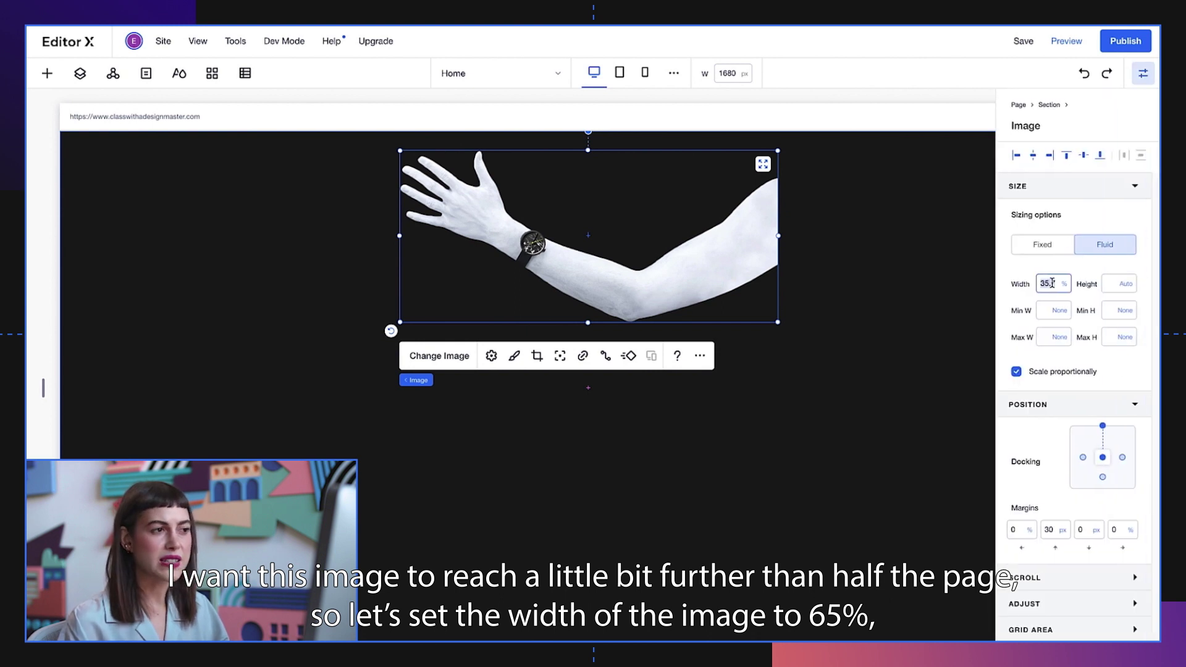
key("Return")
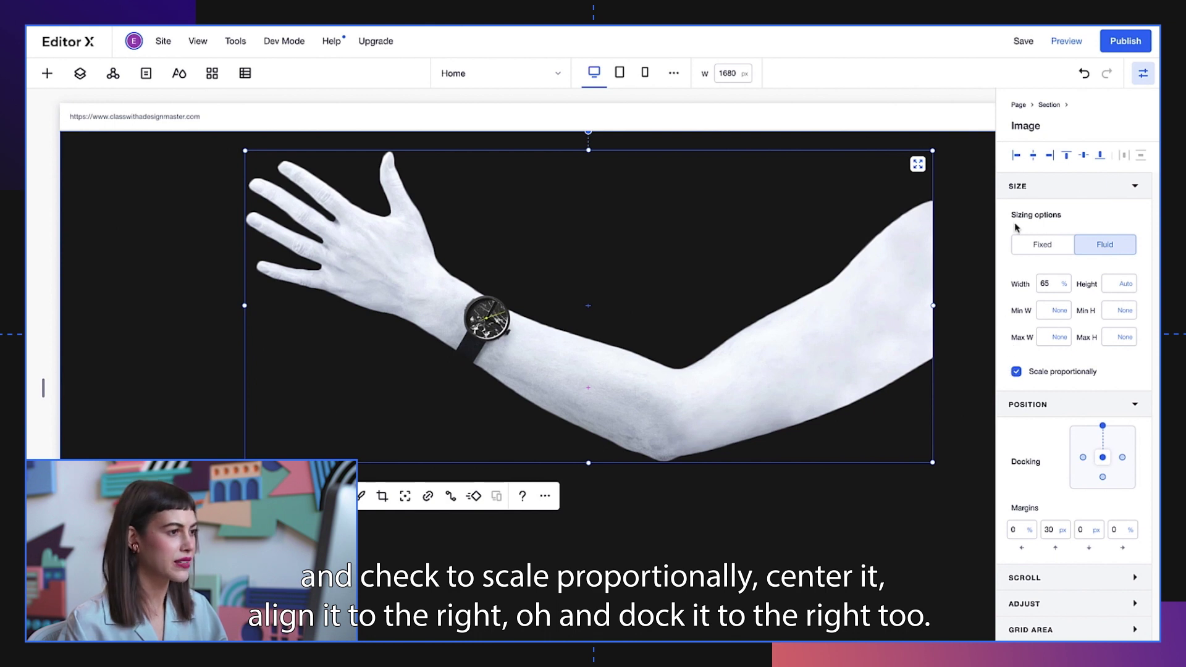
left_click(1084, 156)
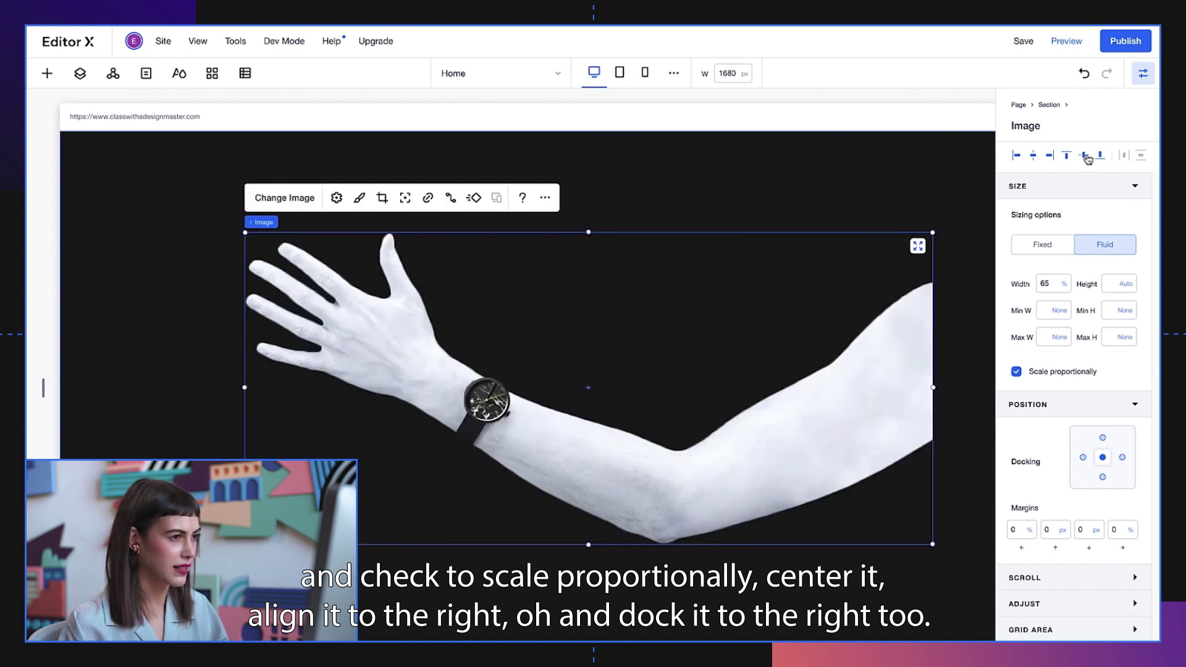
left_click(1051, 157)
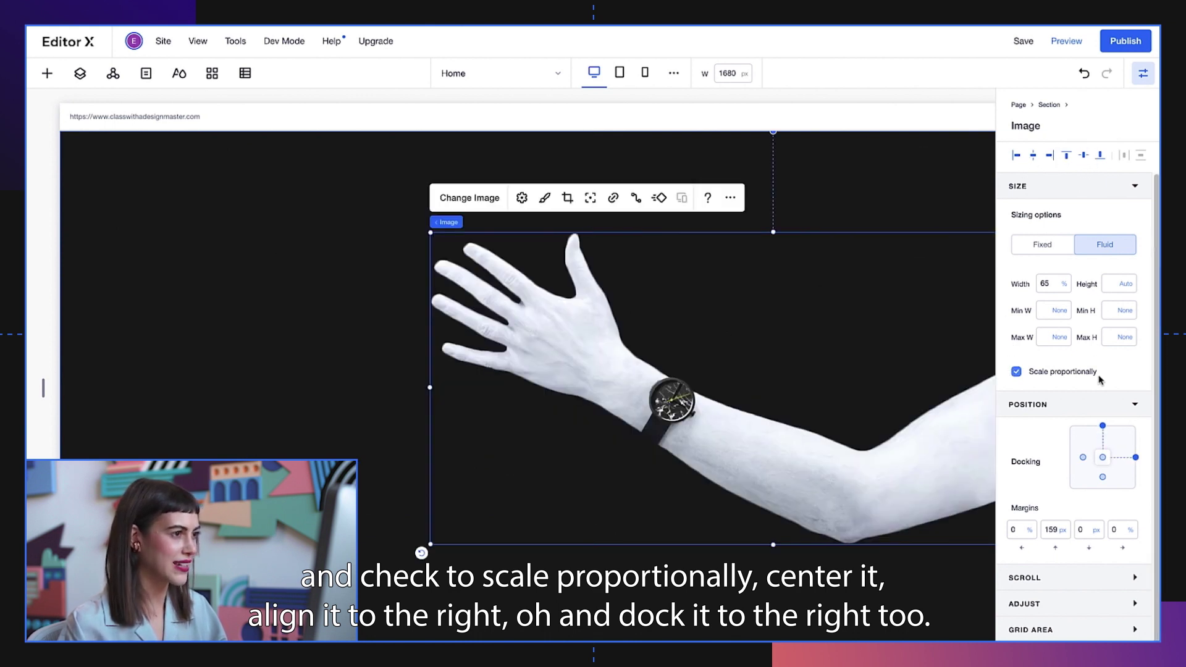
left_click(1102, 425)
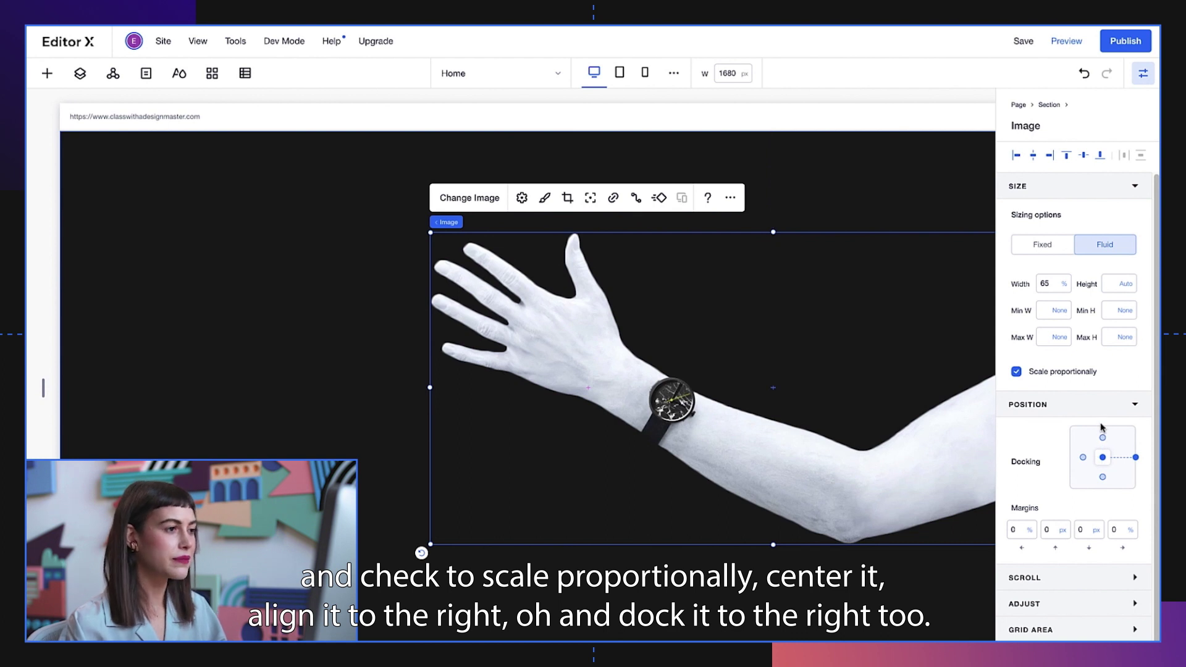
Set the arm image's scroll effect to Fixed
left_click(1135, 578)
left_click(1125, 612)
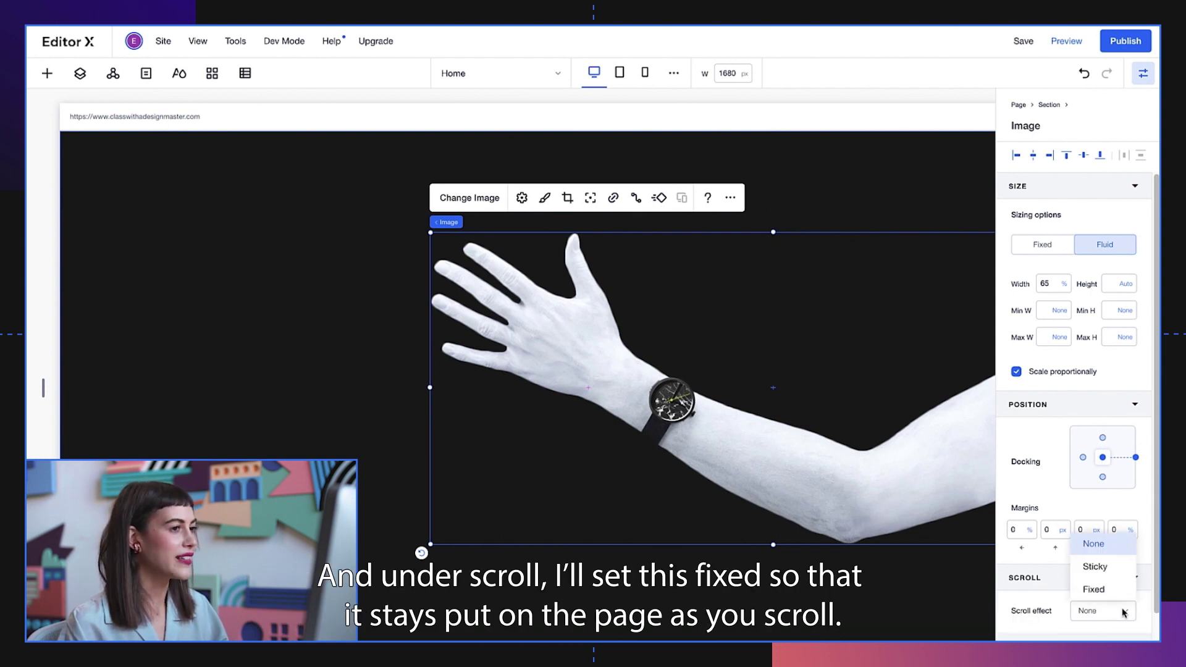
left_click(1118, 588)
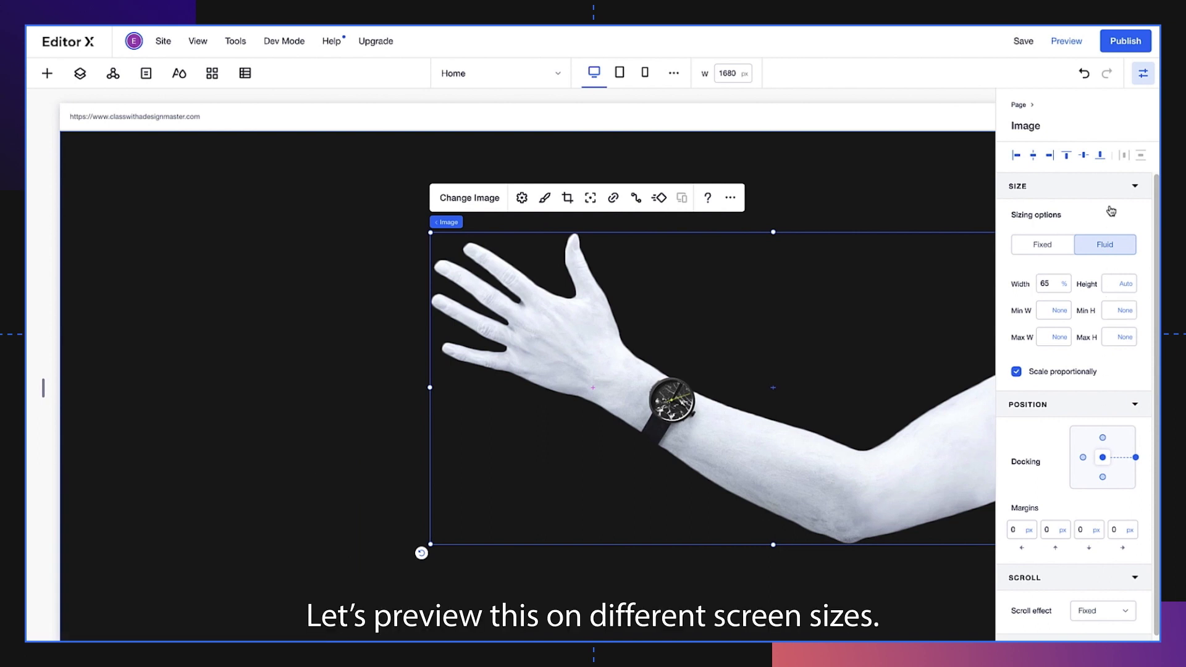
left_click(1142, 74)
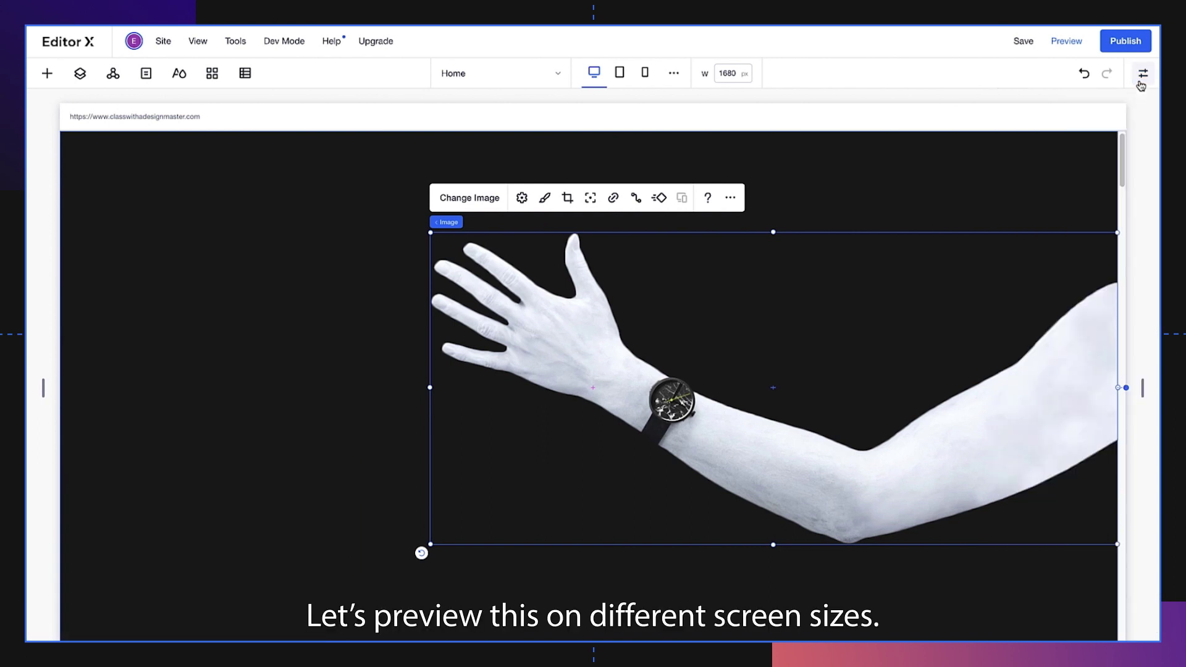
Preview the page at a narrower width, then return to the editor
left_click(1074, 44)
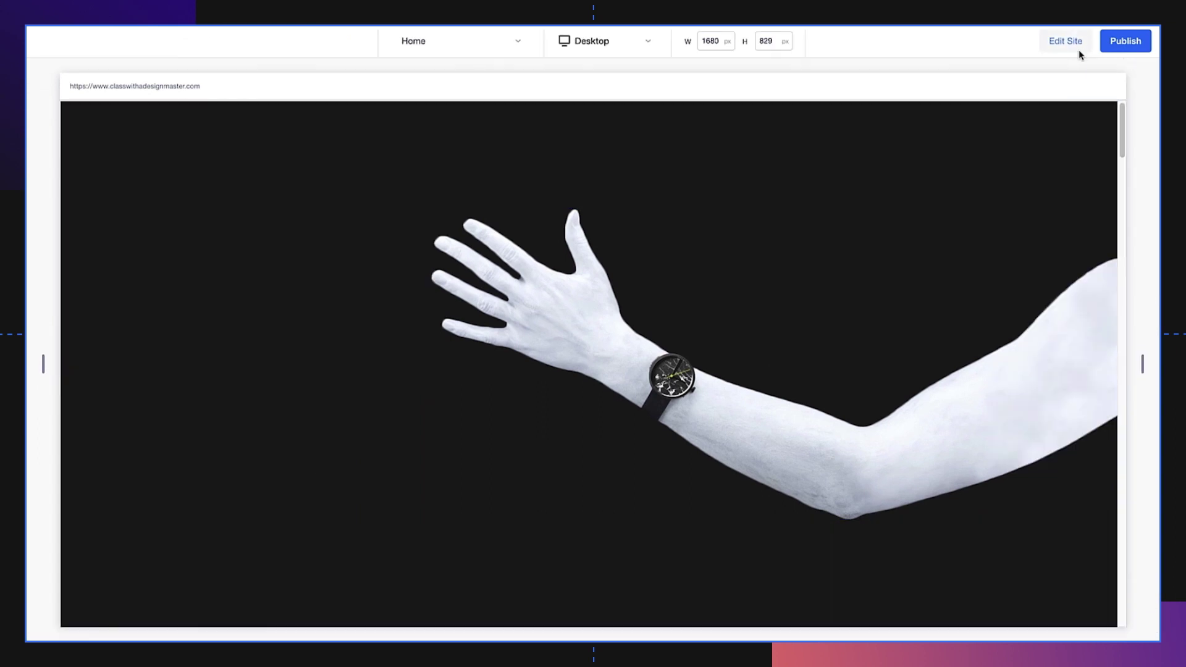
mouse_move(1143, 363)
left_mouse_down()
mouse_move(965, 376)
mouse_move(1139, 369)
left_mouse_up()
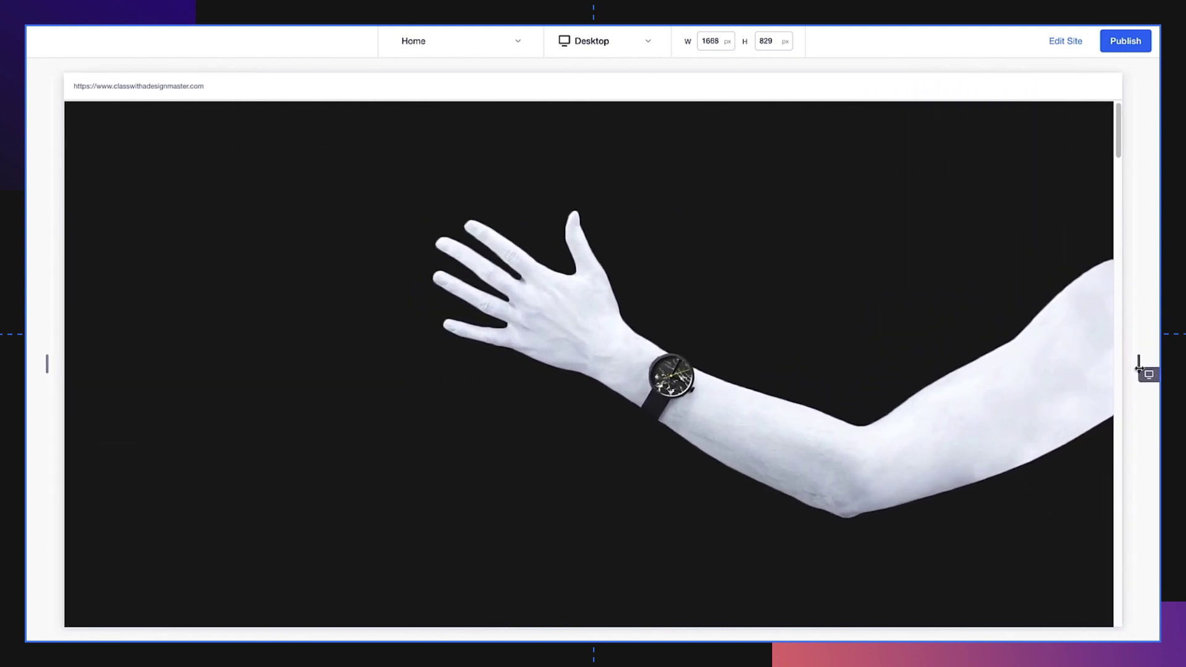
left_click(1065, 40)
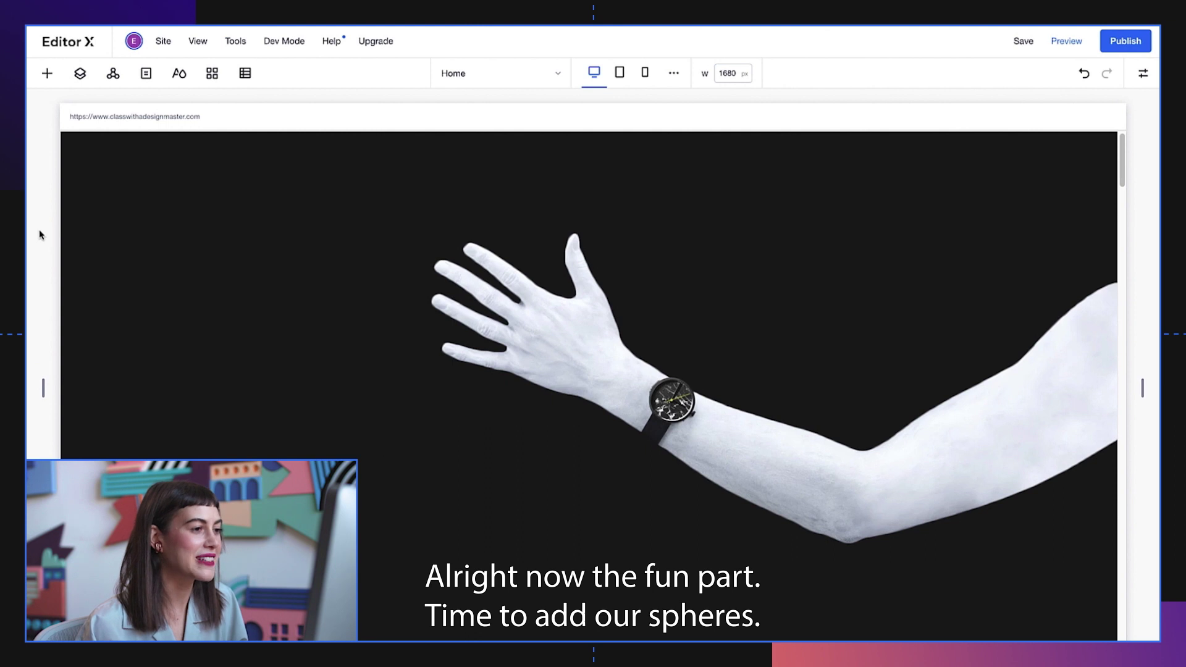
Place a new container on the second grid row and stretch it to full width
left_click(139, 265)
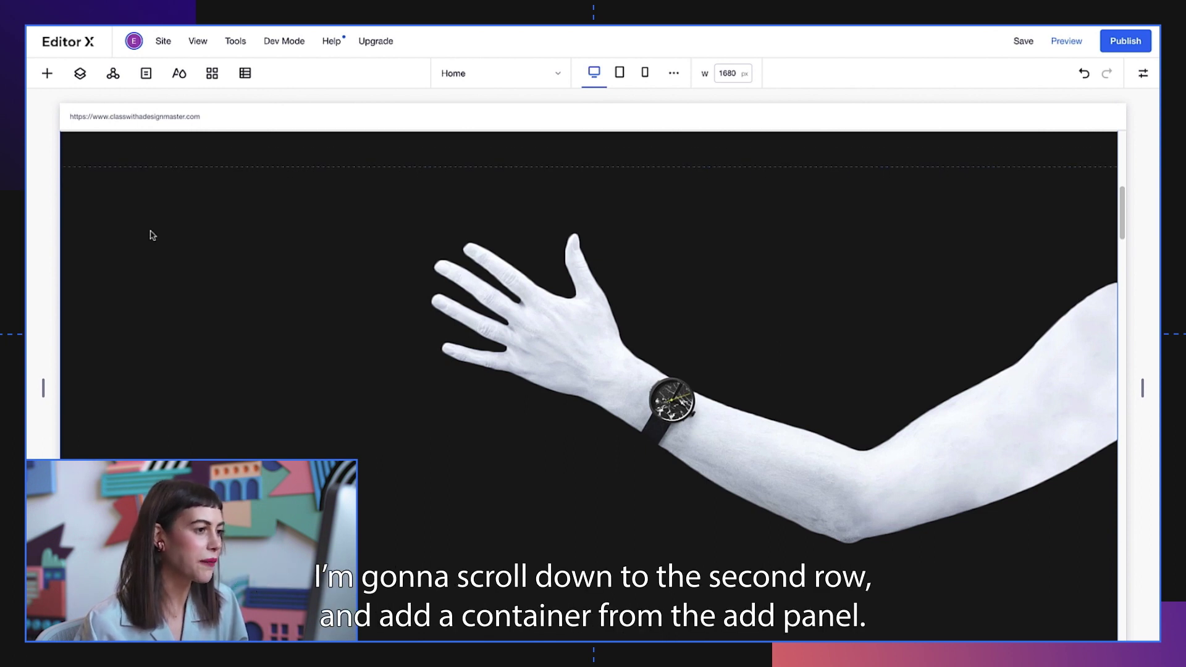
left_click(47, 73)
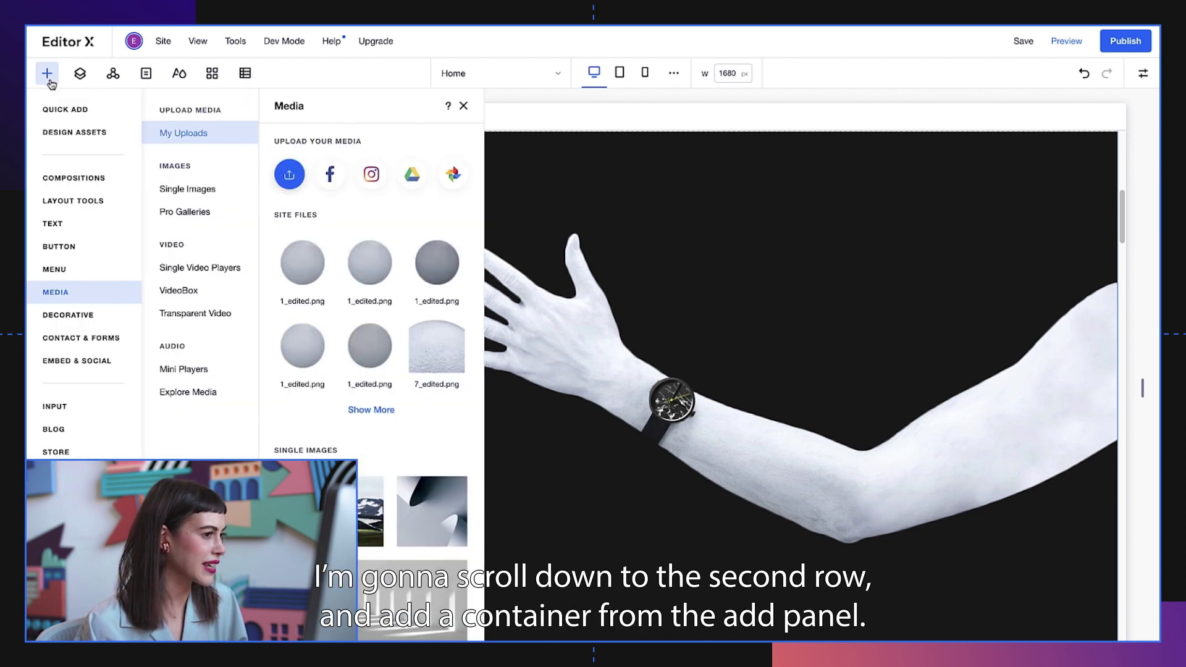
left_click(53, 109)
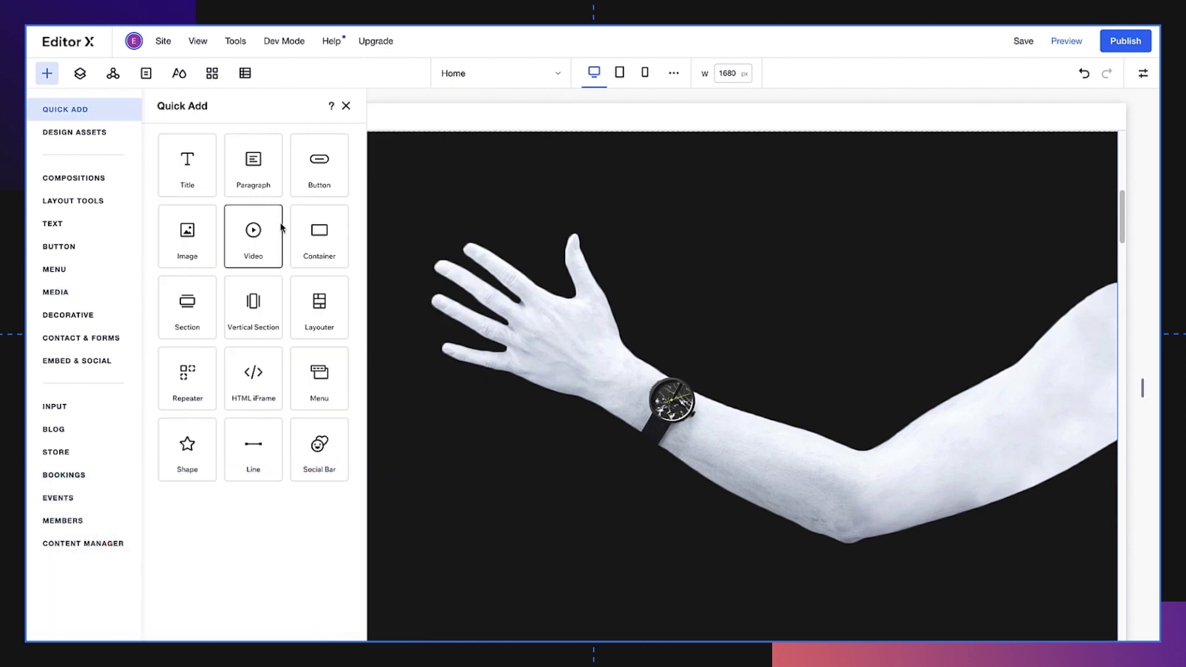
left_click_drag(320, 235, 364, 187)
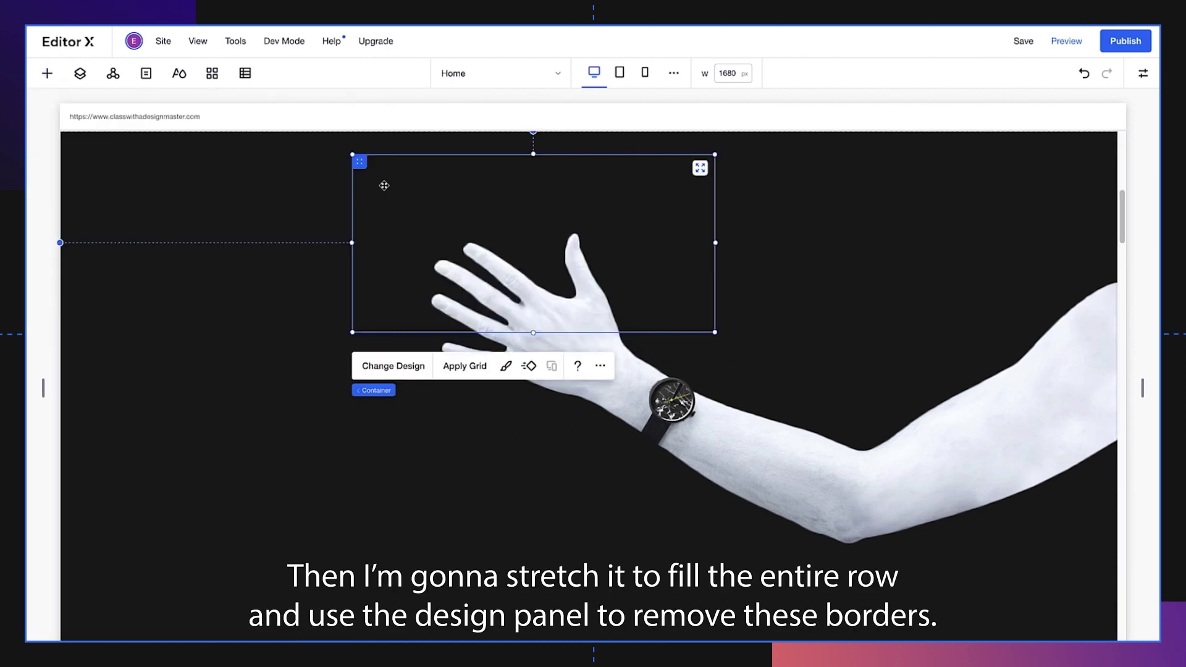
left_click(699, 168)
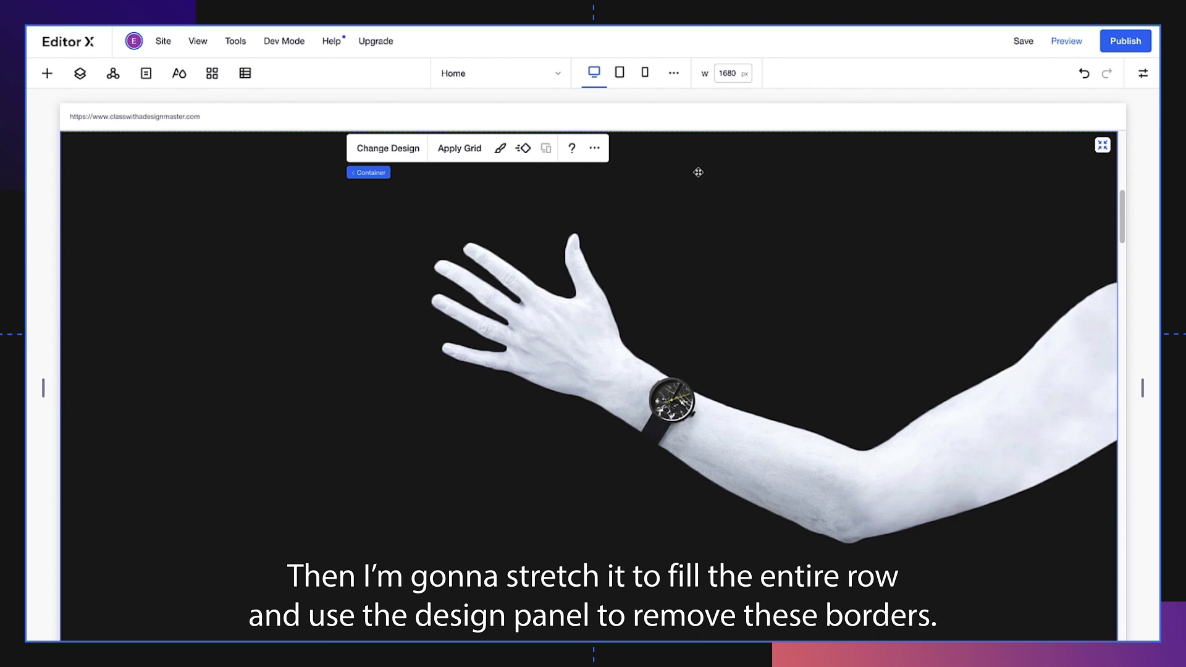
Set the container's border width to 0 px
left_click(500, 155)
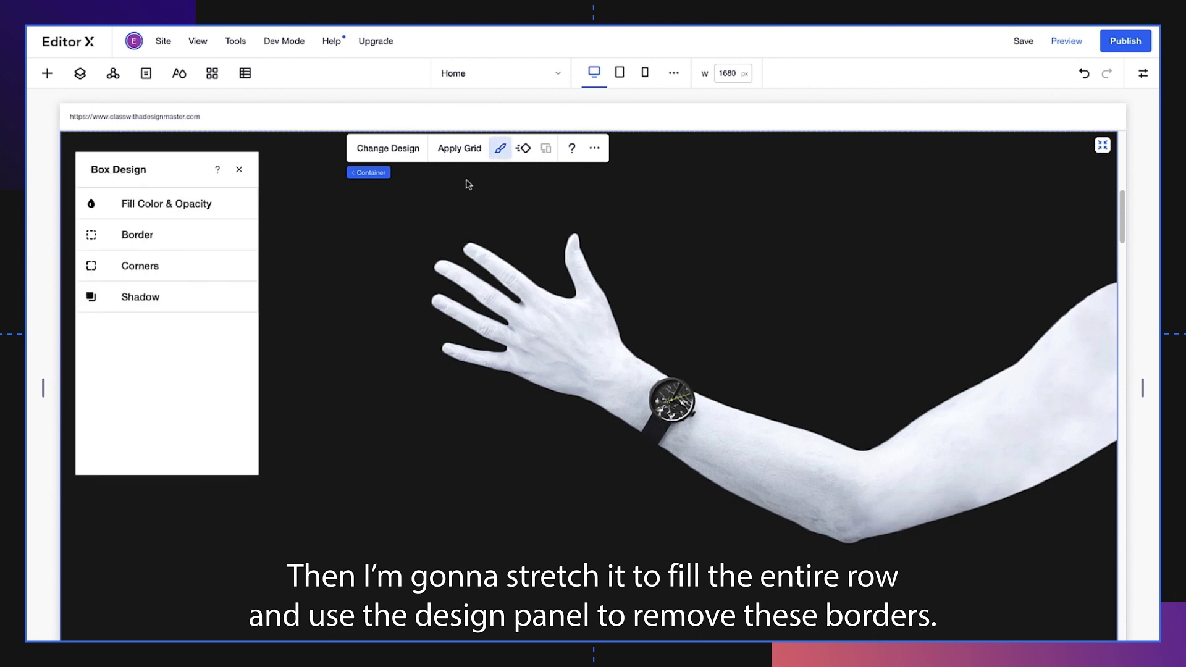
left_click(248, 236)
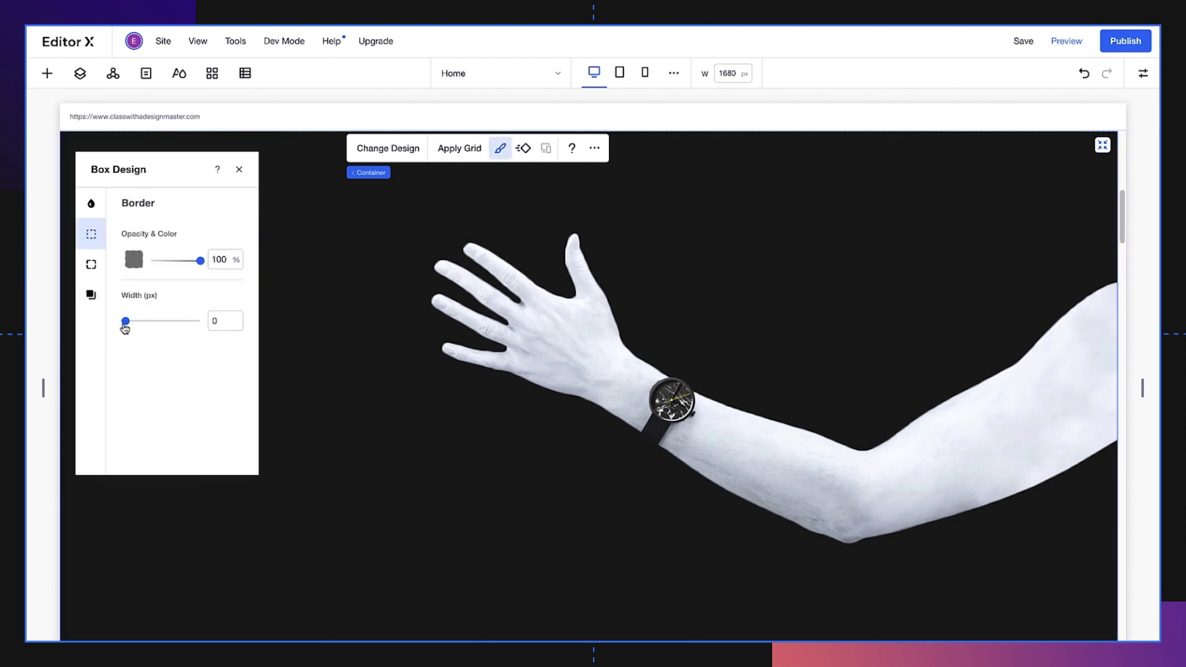
left_click(39, 152)
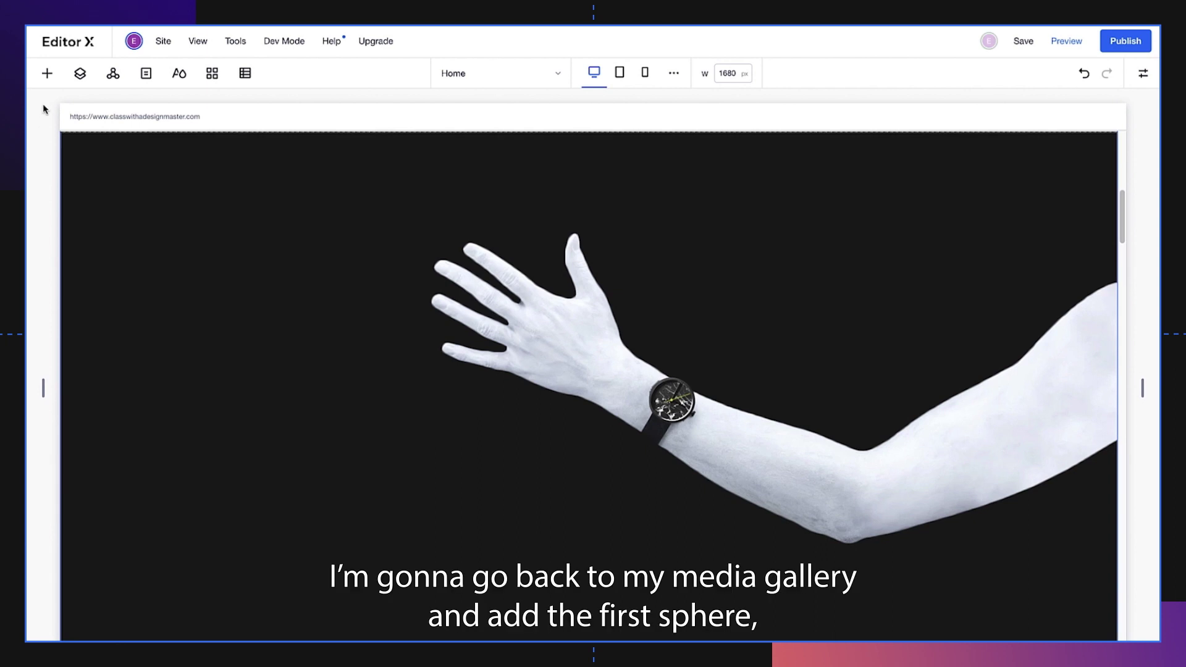
Drag a sphere image from Media onto the page above the hand
left_click(46, 74)
left_click(65, 293)
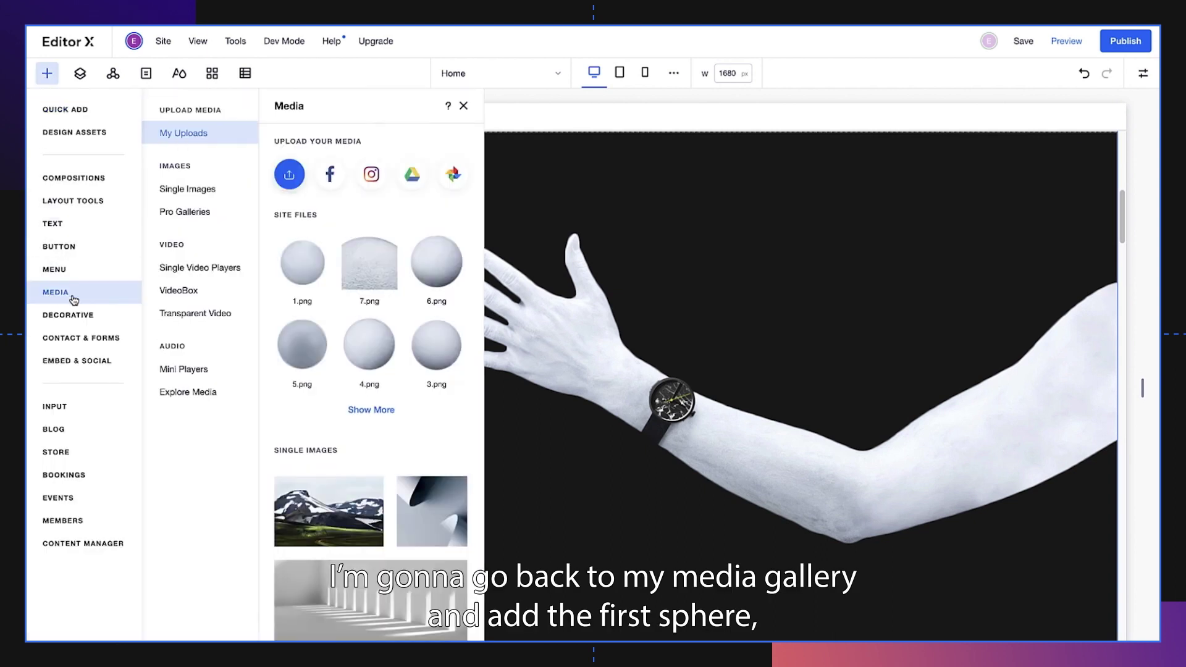
mouse_move(378, 258)
left_mouse_down()
mouse_move(436, 219)
mouse_move(377, 249)
left_mouse_up()
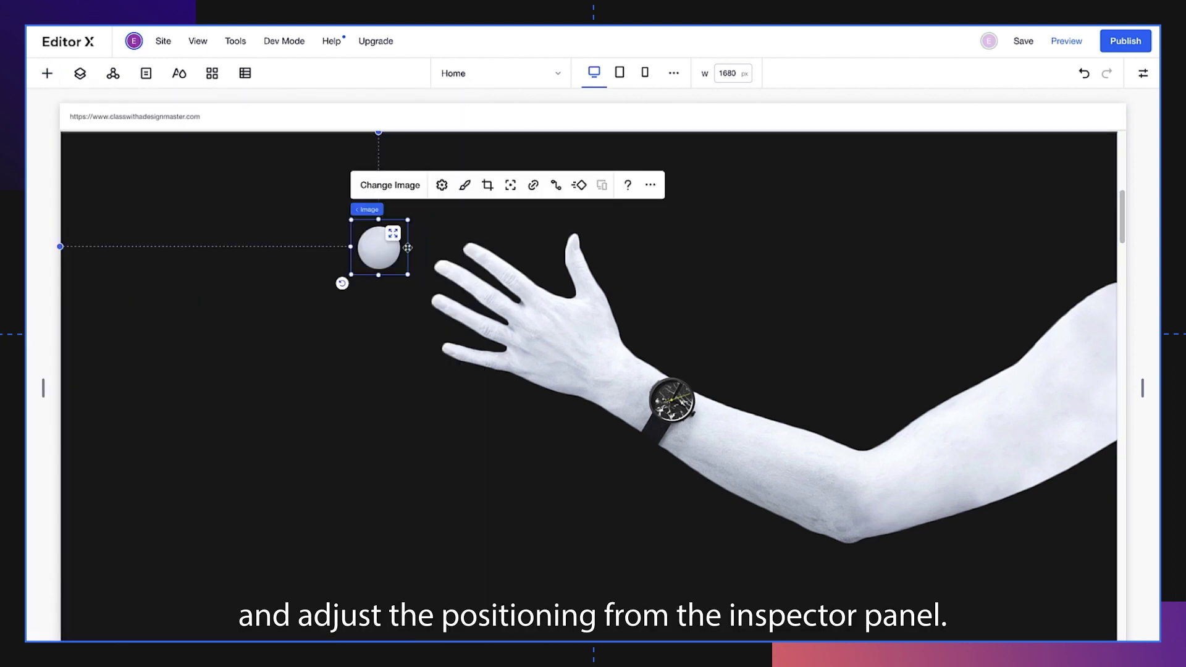
Give the sphere a 31% left margin and a 72 px top margin
left_click(1142, 74)
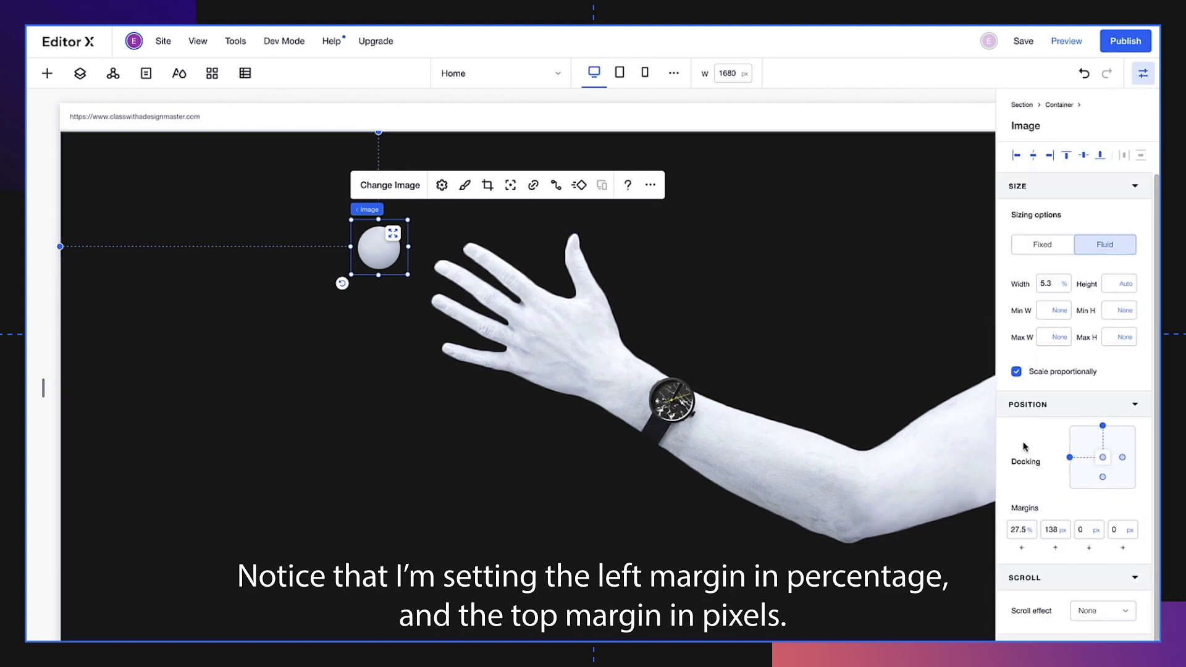
left_click(1018, 530)
key("Return")
left_click(1044, 529)
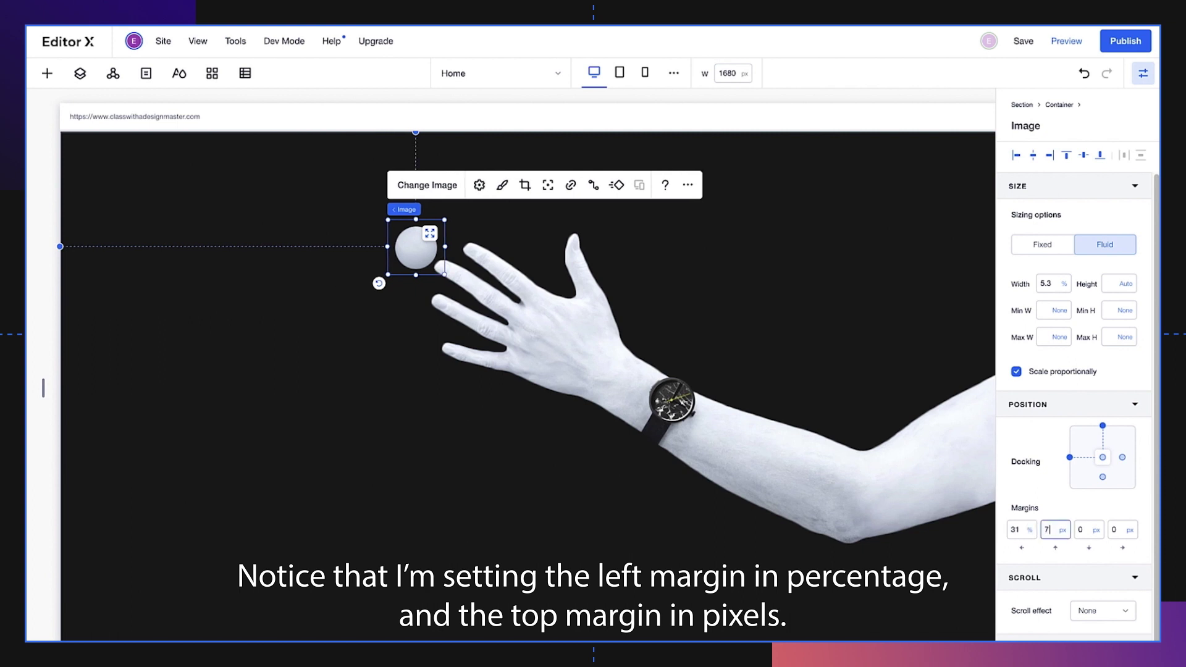
key("Return")
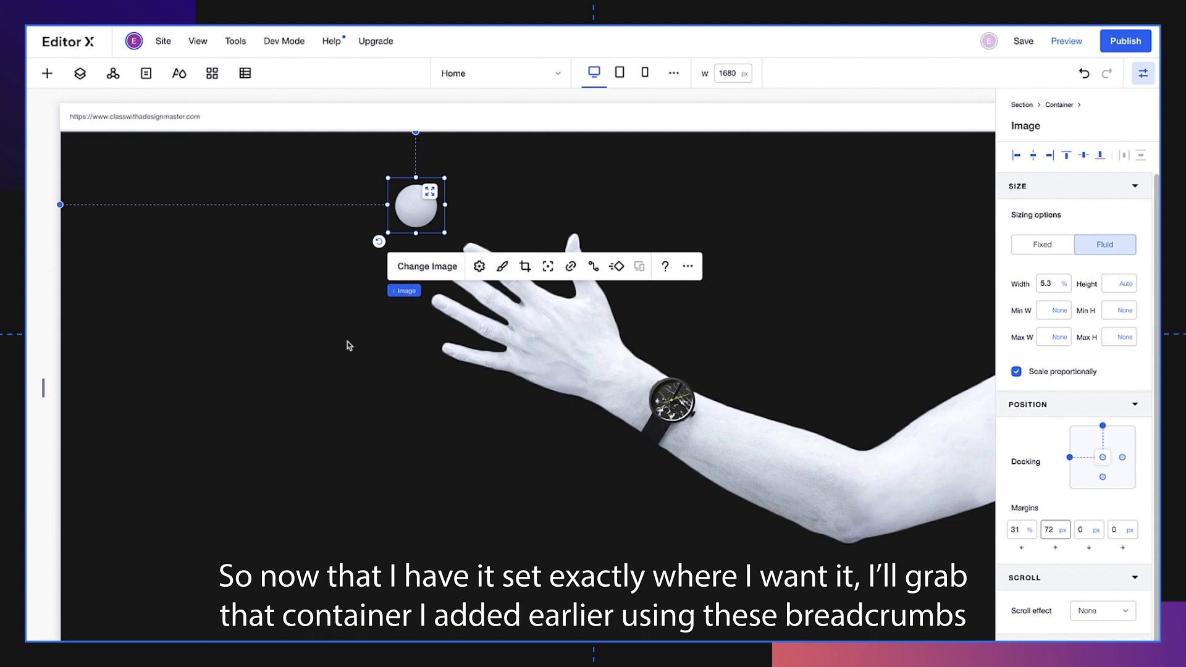
left_click(432, 292)
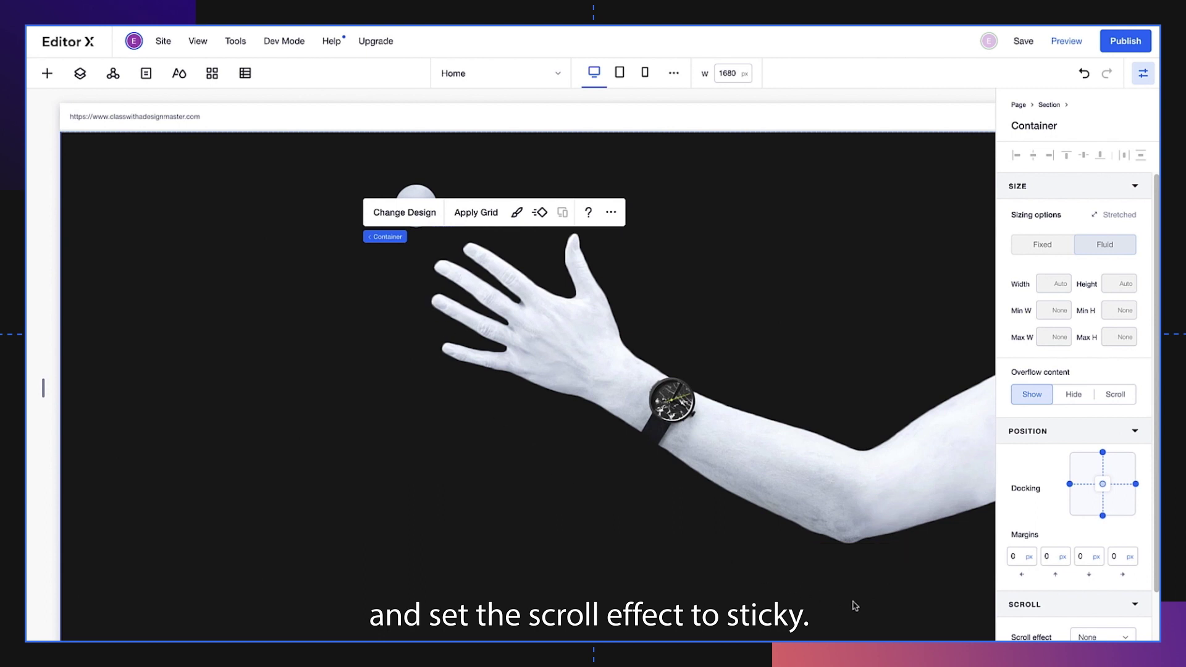
Set the sphere container's scroll effect to Sticky and scroll down to check it
left_click(1102, 636)
left_click(1082, 597)
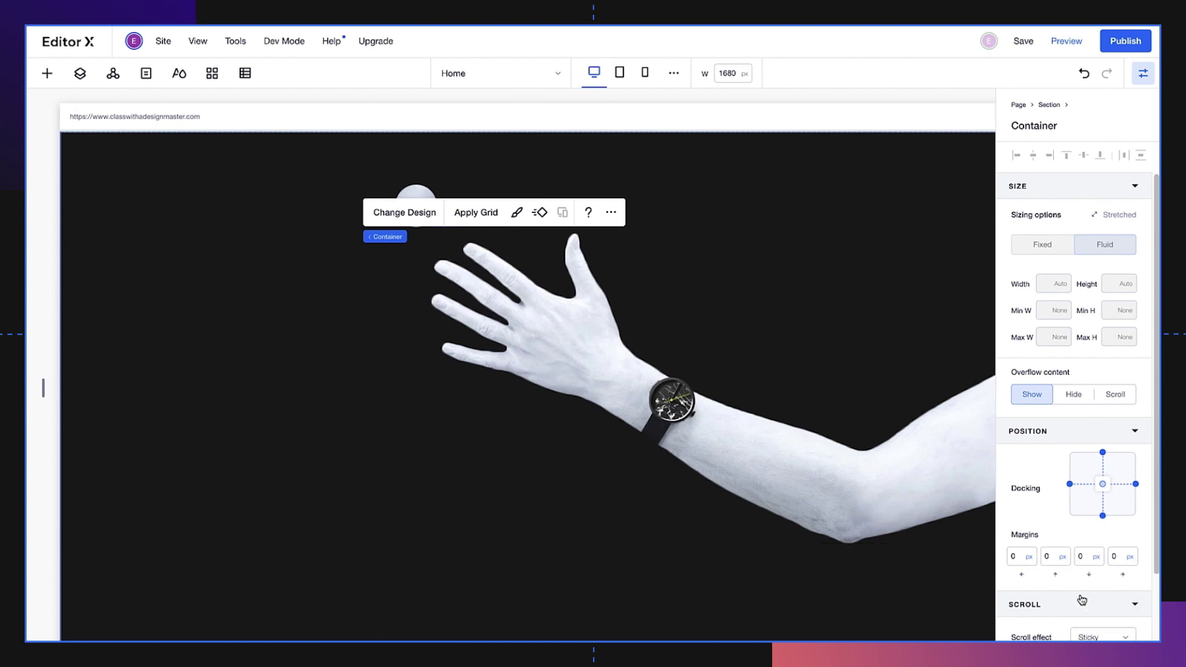
left_click(1143, 75)
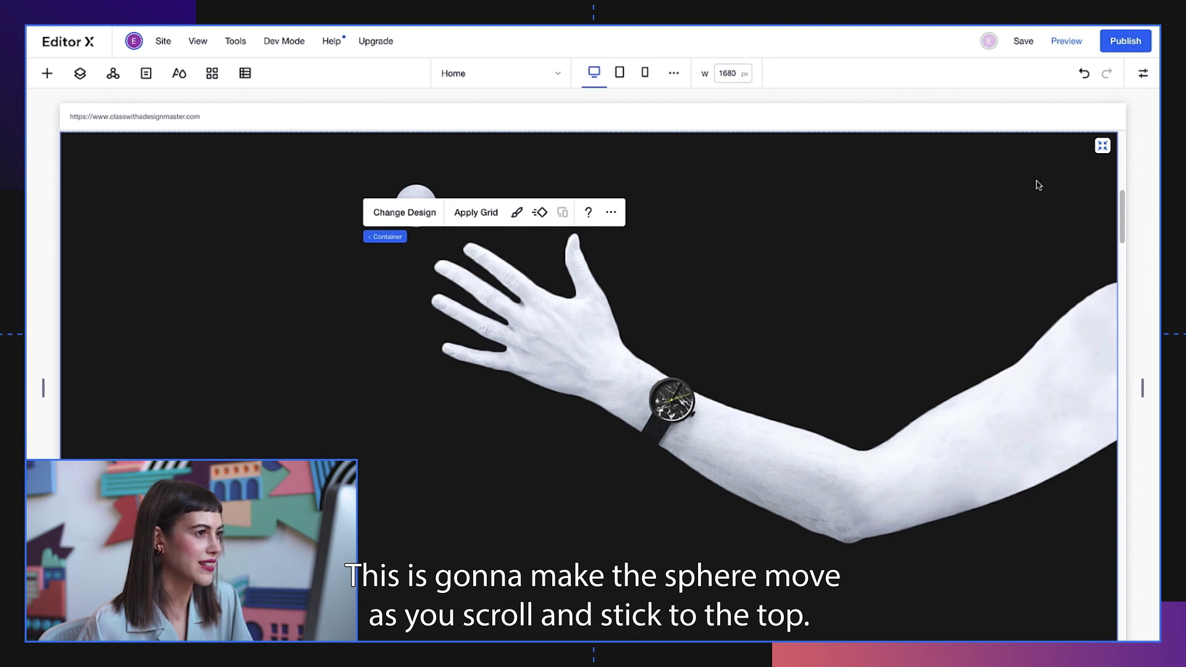
scroll(1038, 185, "down", 5)
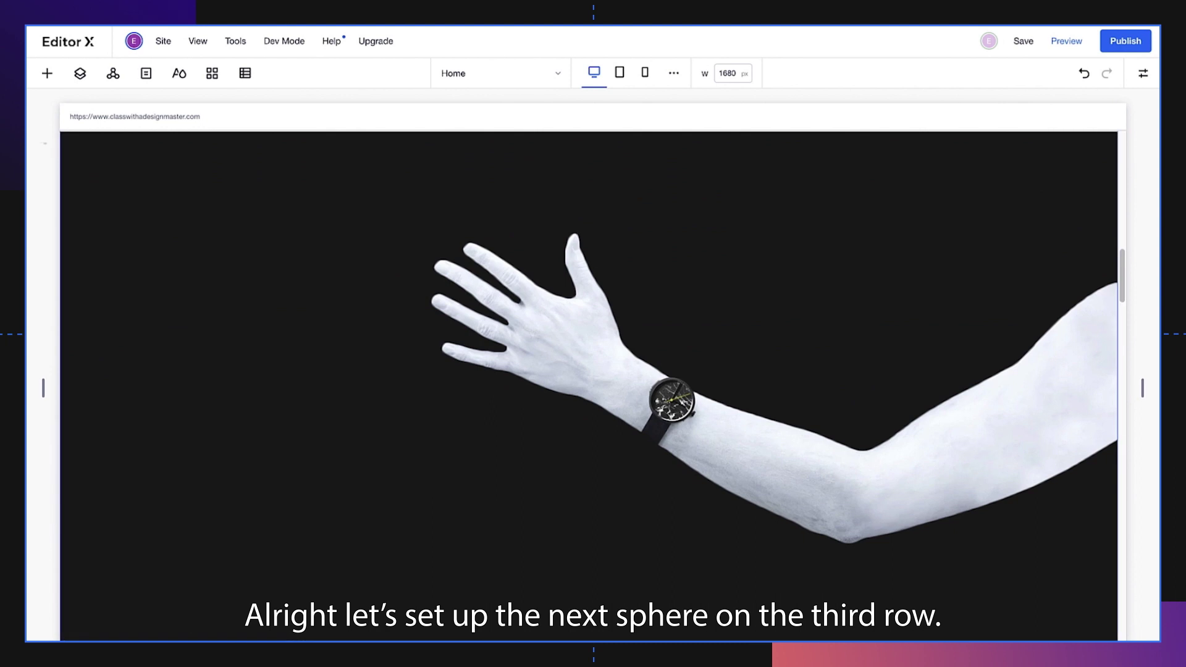
Add a new container from Quick Add and stretch it to full page width
left_click(47, 74)
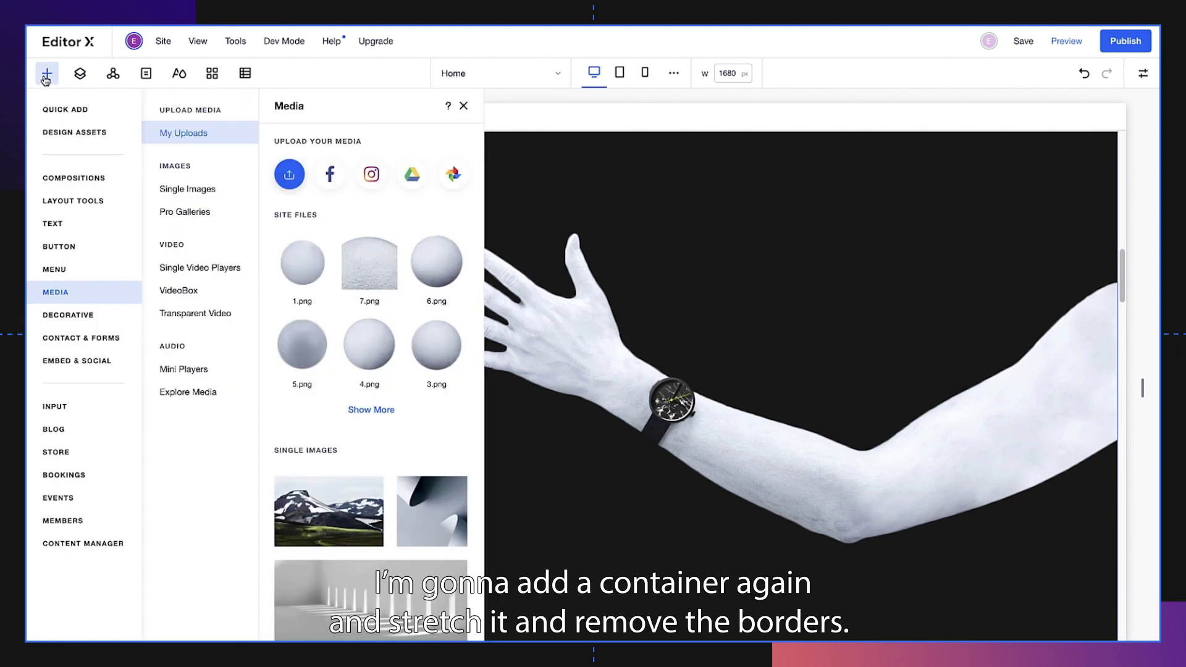
left_click(55, 111)
left_click_drag(319, 237, 379, 193)
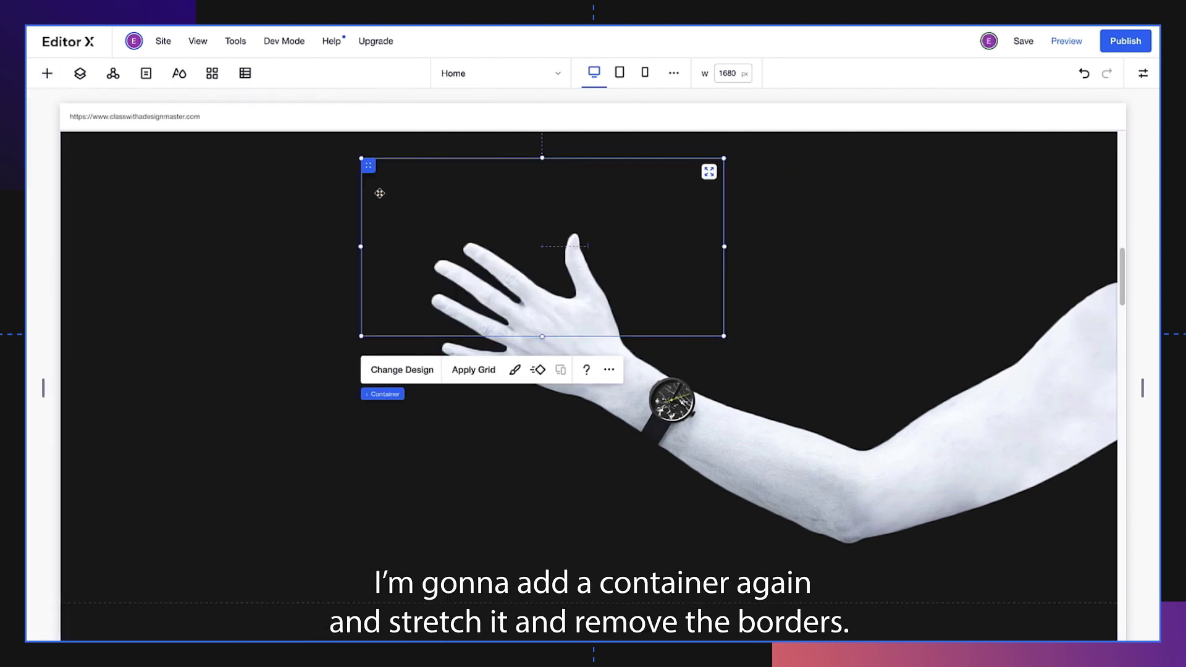
left_click(708, 173)
Set the container's border width to 0 and bring up the site's media files
left_click(517, 158)
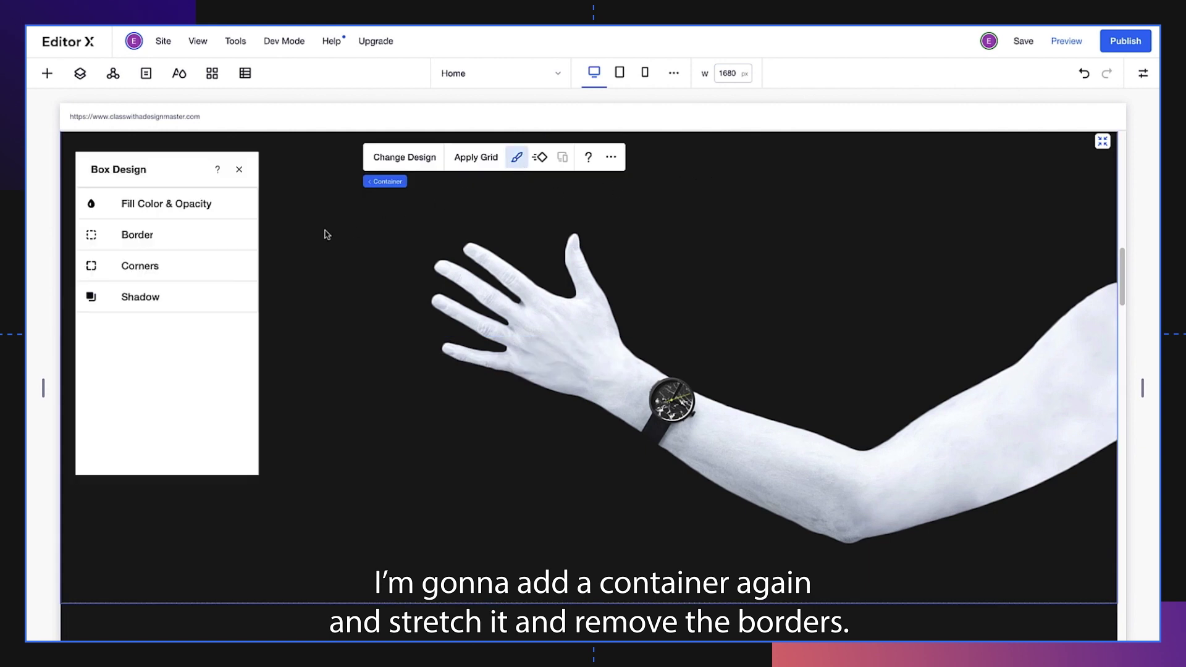
left_click(233, 236)
left_click_drag(127, 321, 121, 326)
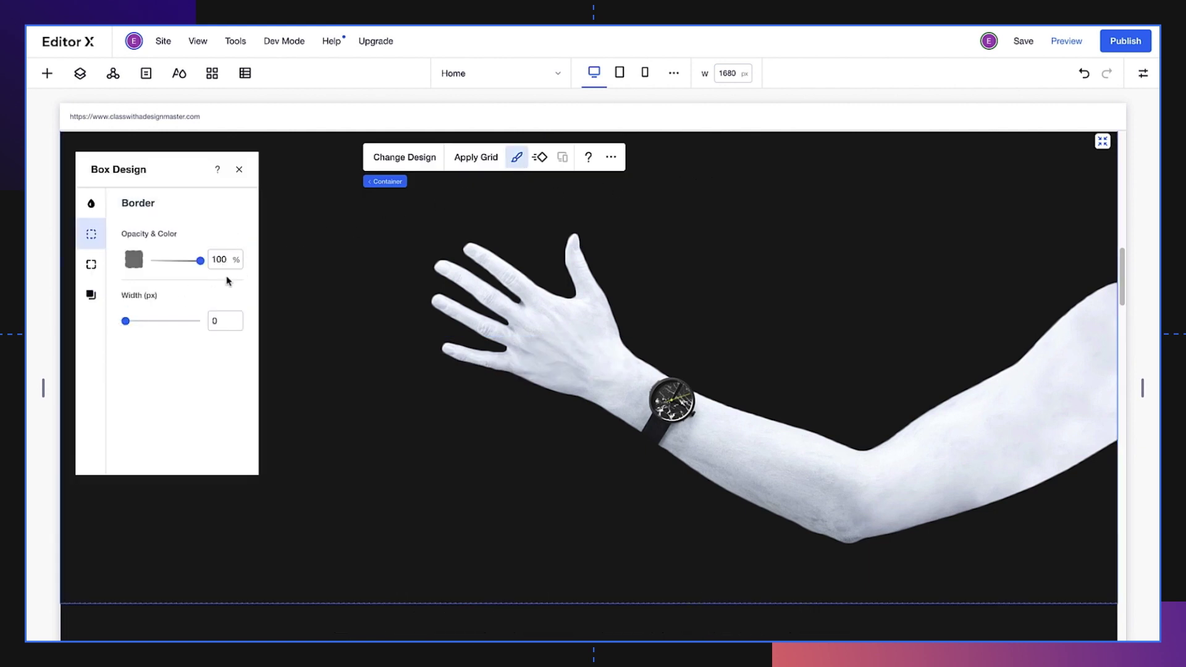
left_click(240, 171)
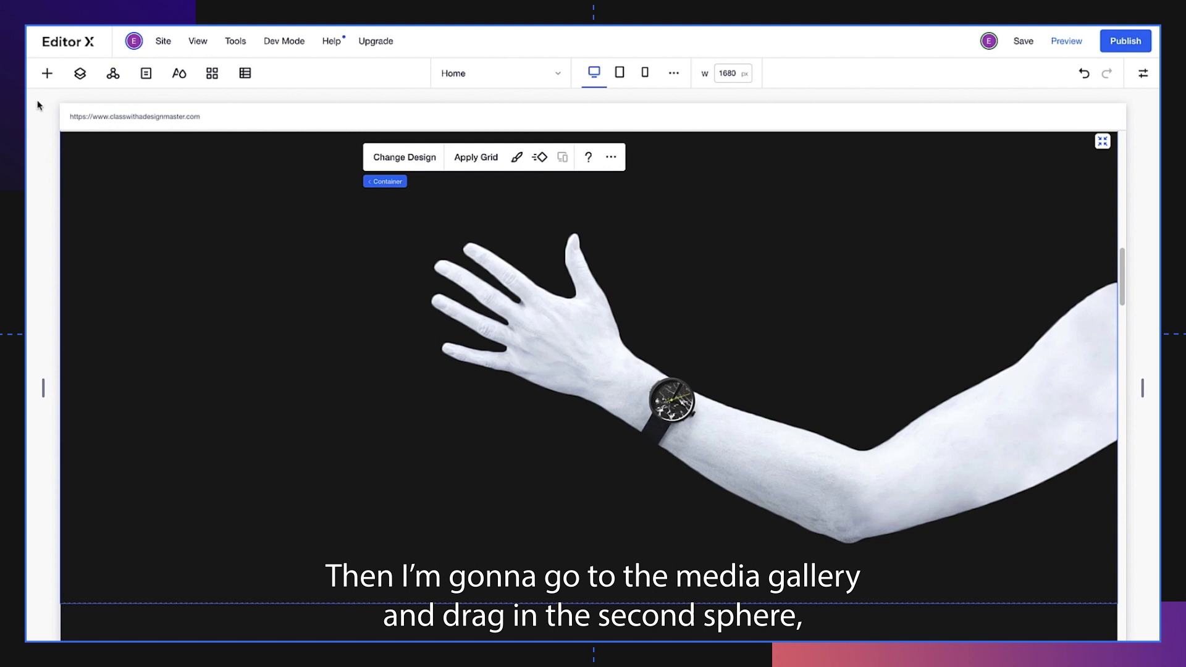
left_click(47, 73)
left_click(55, 293)
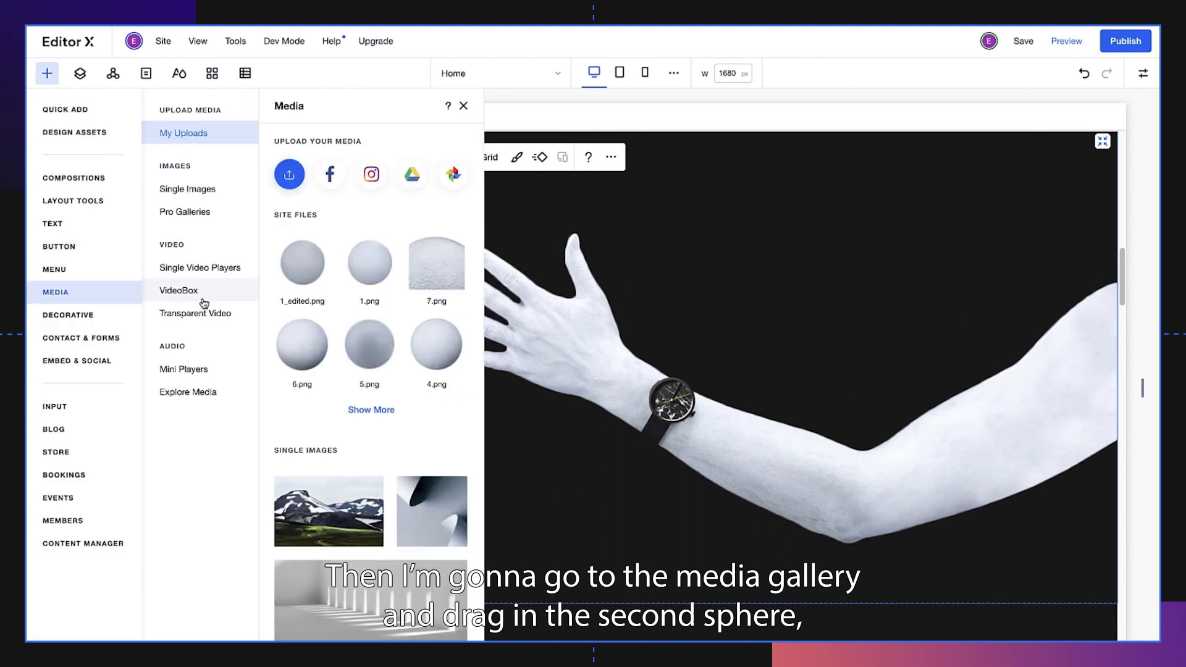
Place the second sphere on the right at 3.5% width, 91 px top margin, 15% right margin
left_click_drag(371, 267, 926, 234)
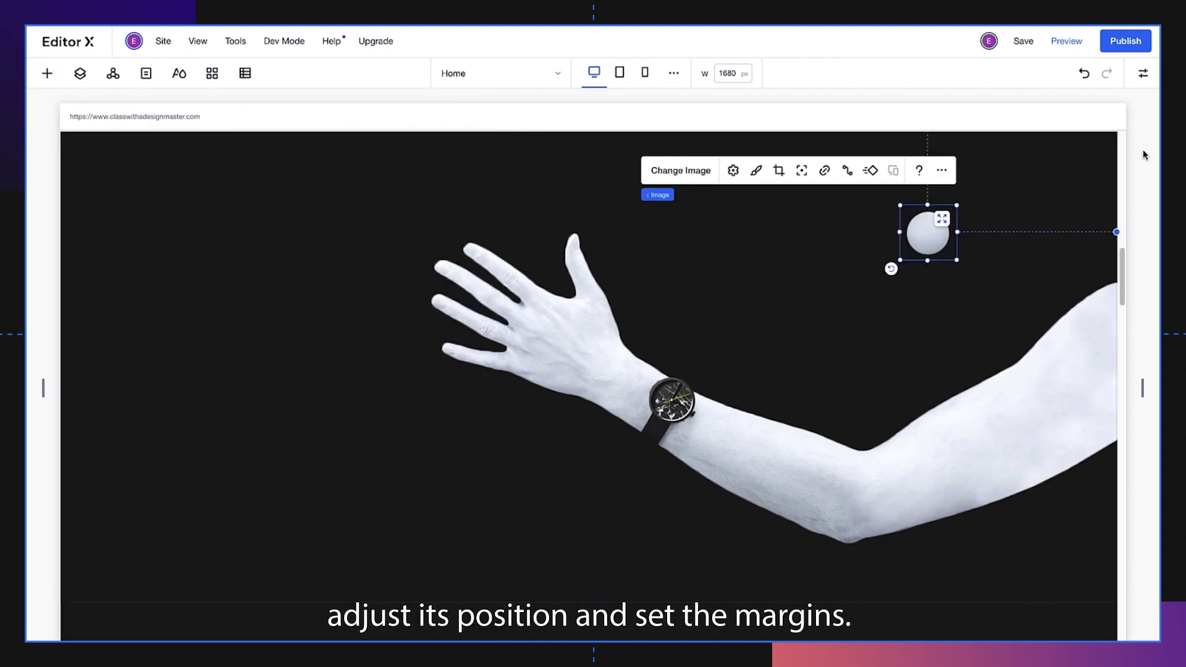
left_click(1143, 73)
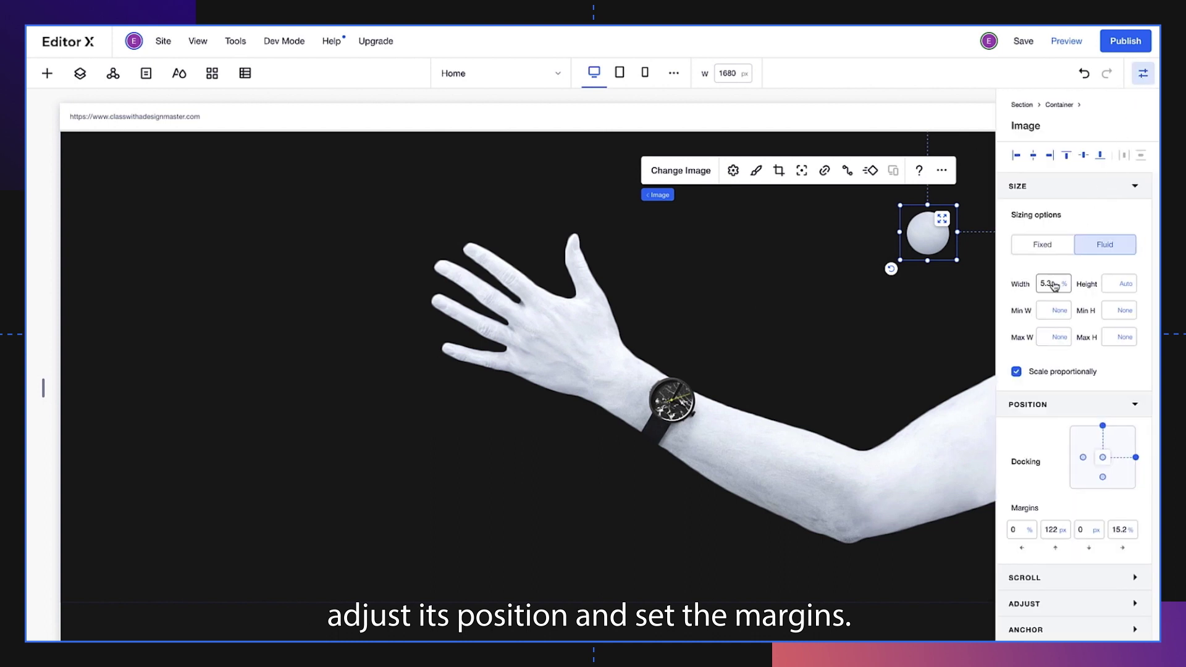
key("Return")
type("91")
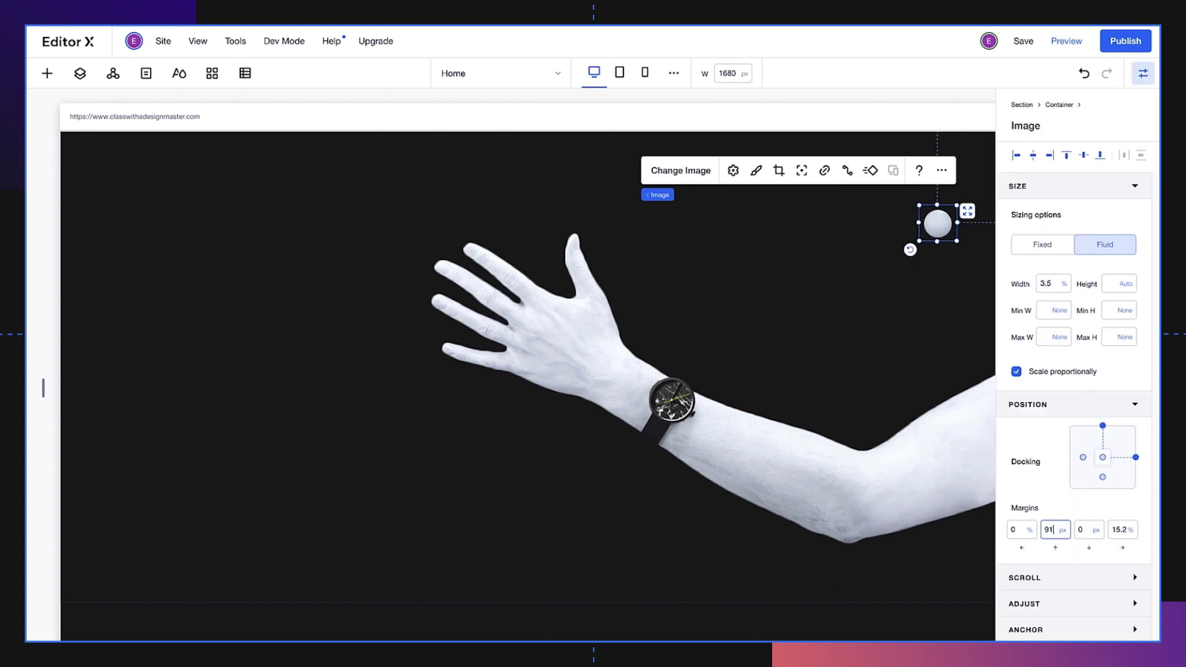
key("Return")
type("15")
key("Return")
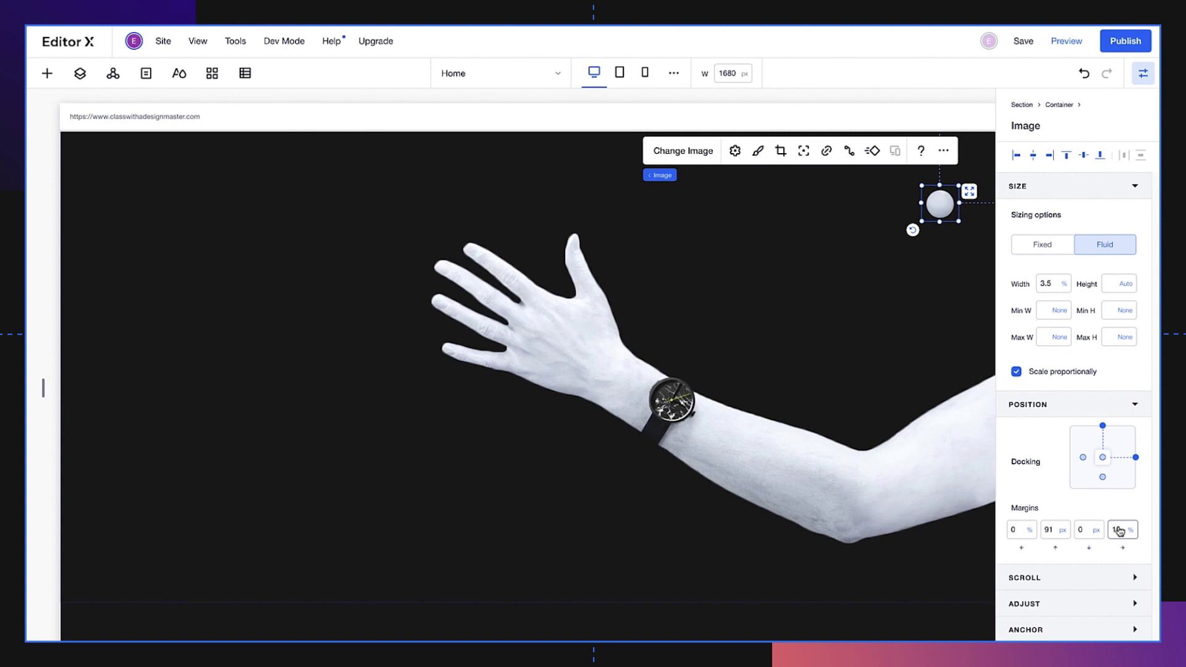
Give the second sphere's container a Sticky scroll effect
mouse_move(661, 177)
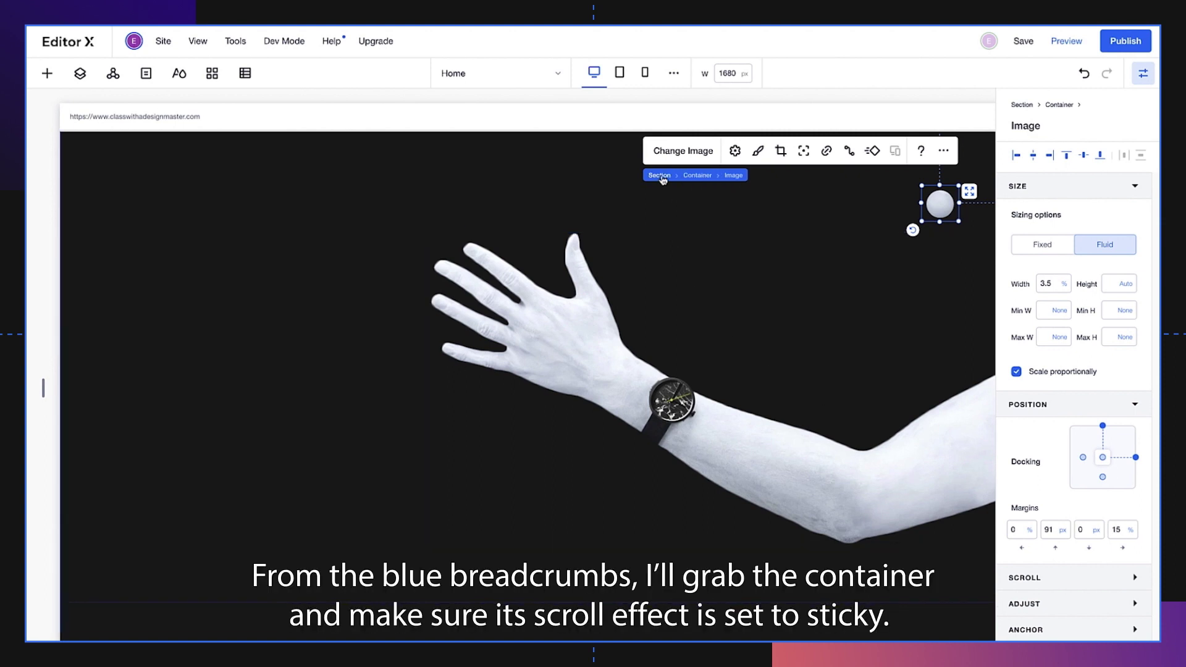
left_click(698, 176)
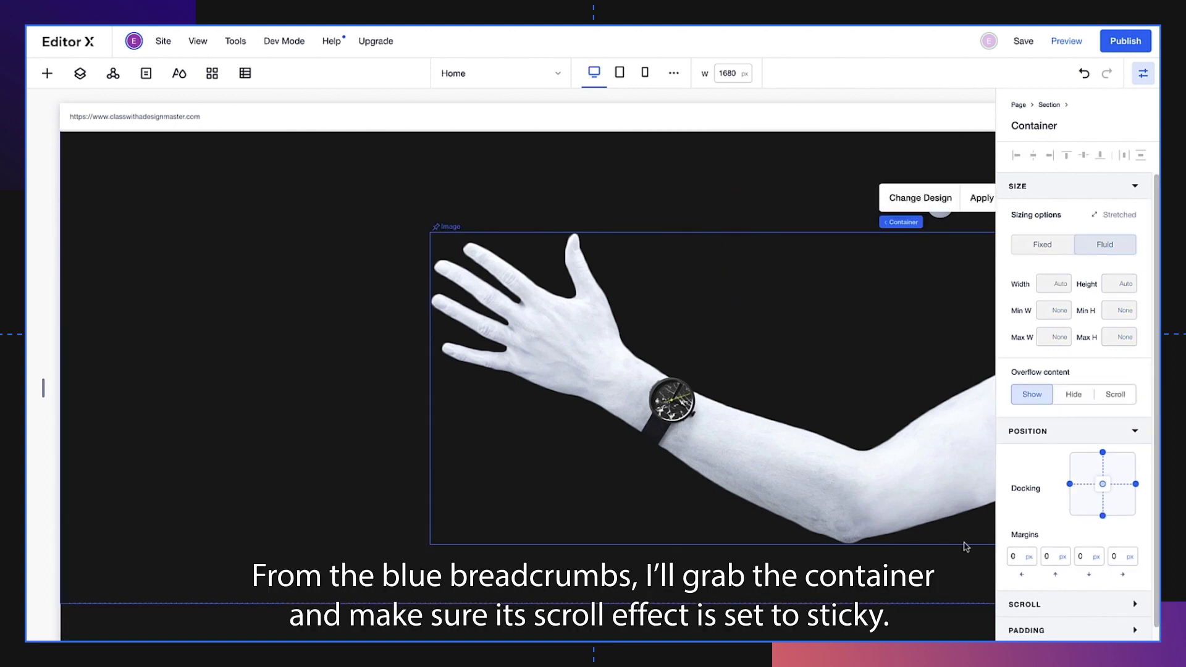
left_click(1134, 604)
left_click(1105, 637)
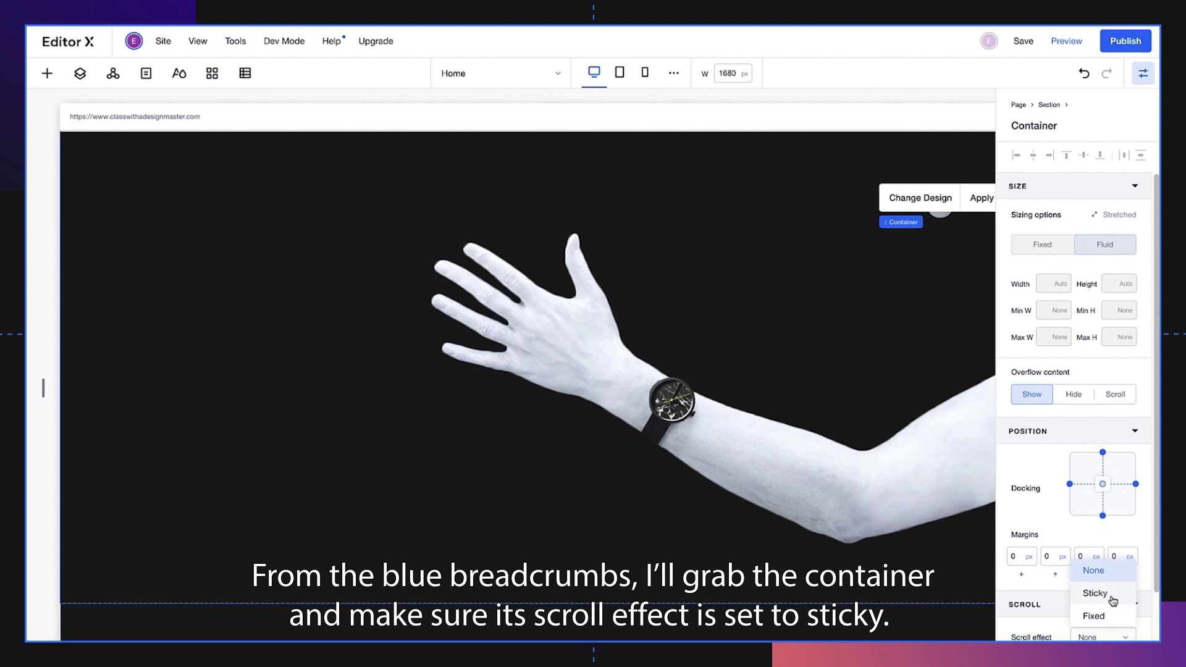
left_click(1112, 594)
left_click(1143, 74)
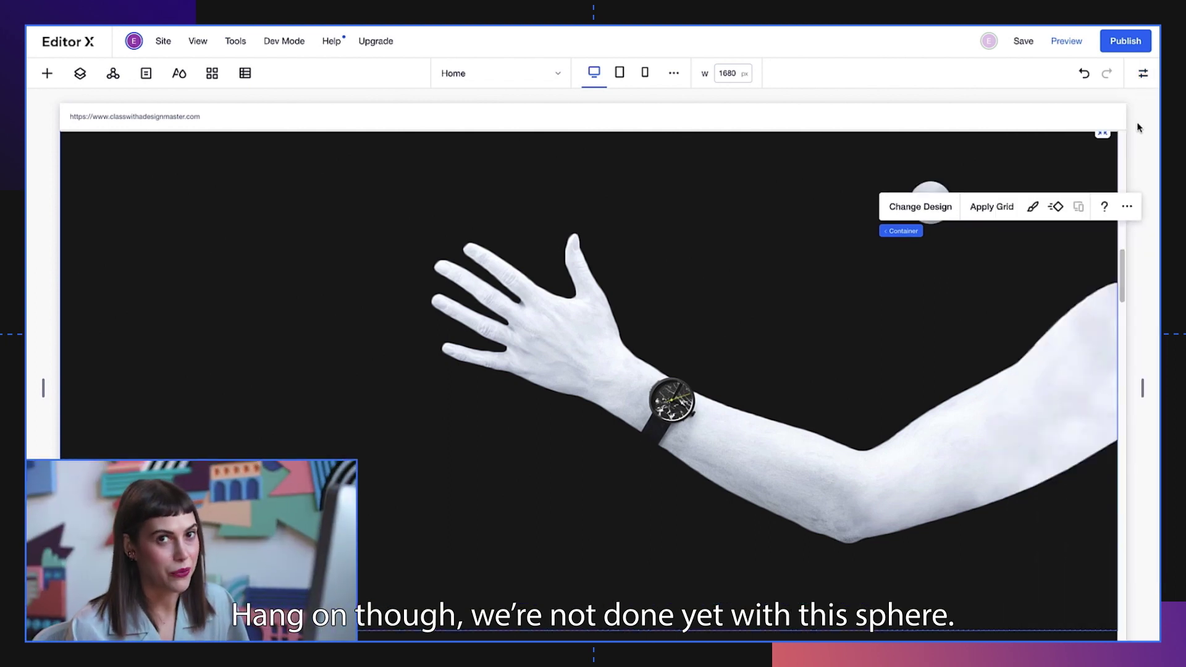
Darken the second sphere in Photo Studio by lowering brightness and contrast, then save
left_click(939, 180)
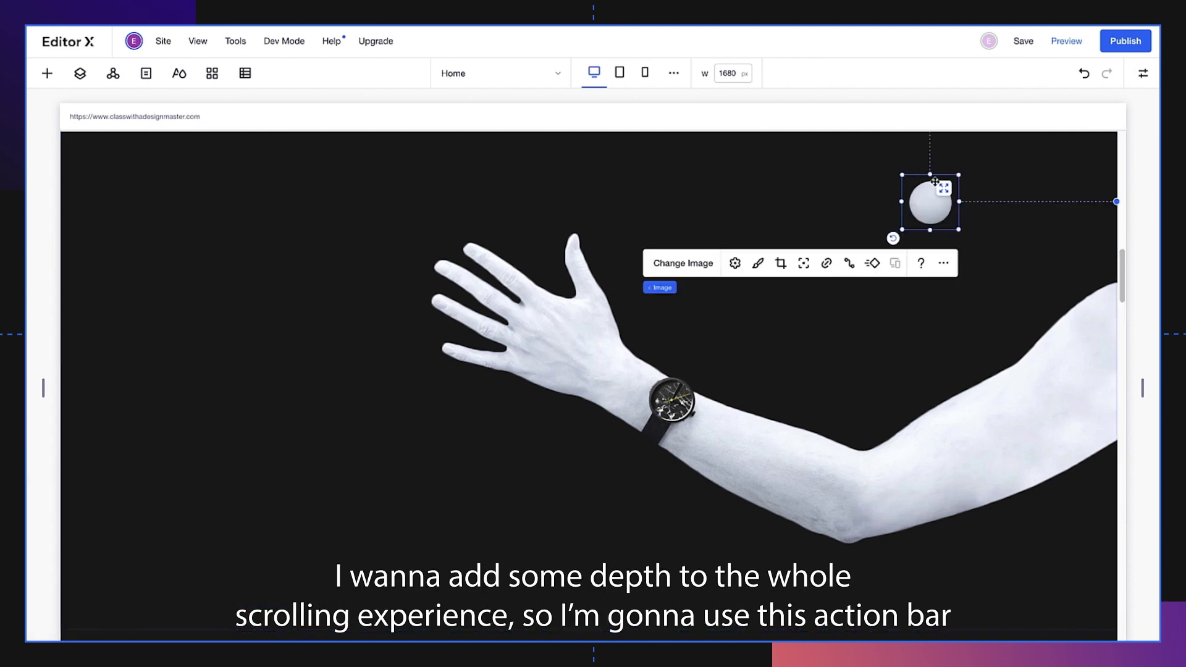
left_click(735, 264)
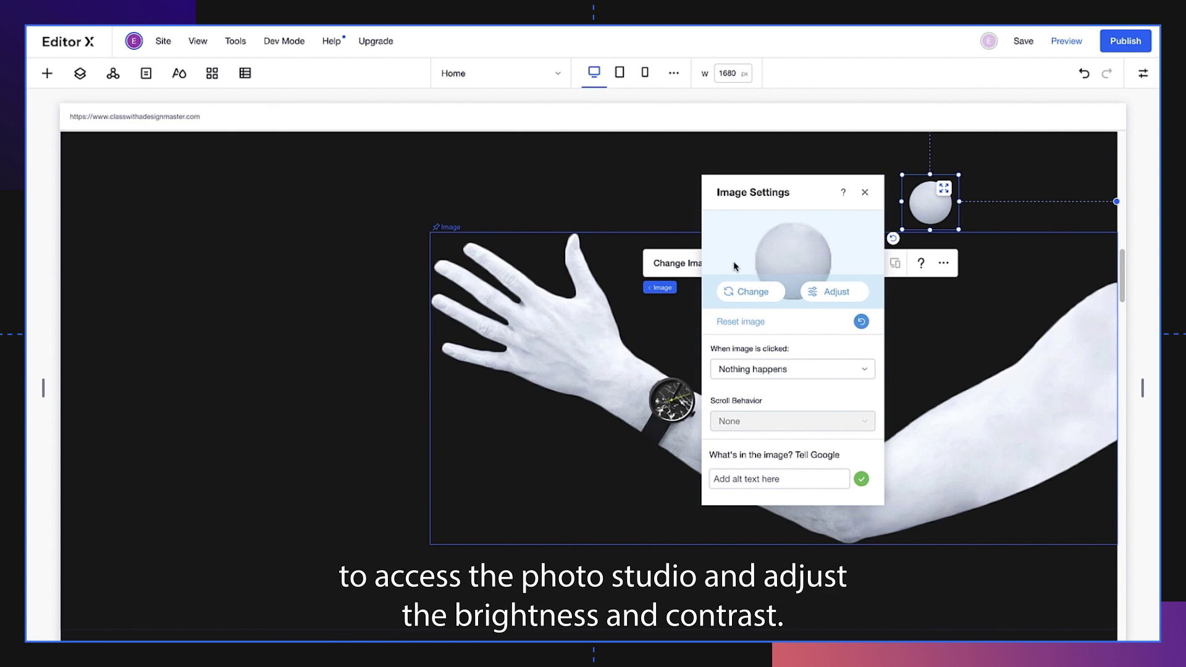
left_click(821, 291)
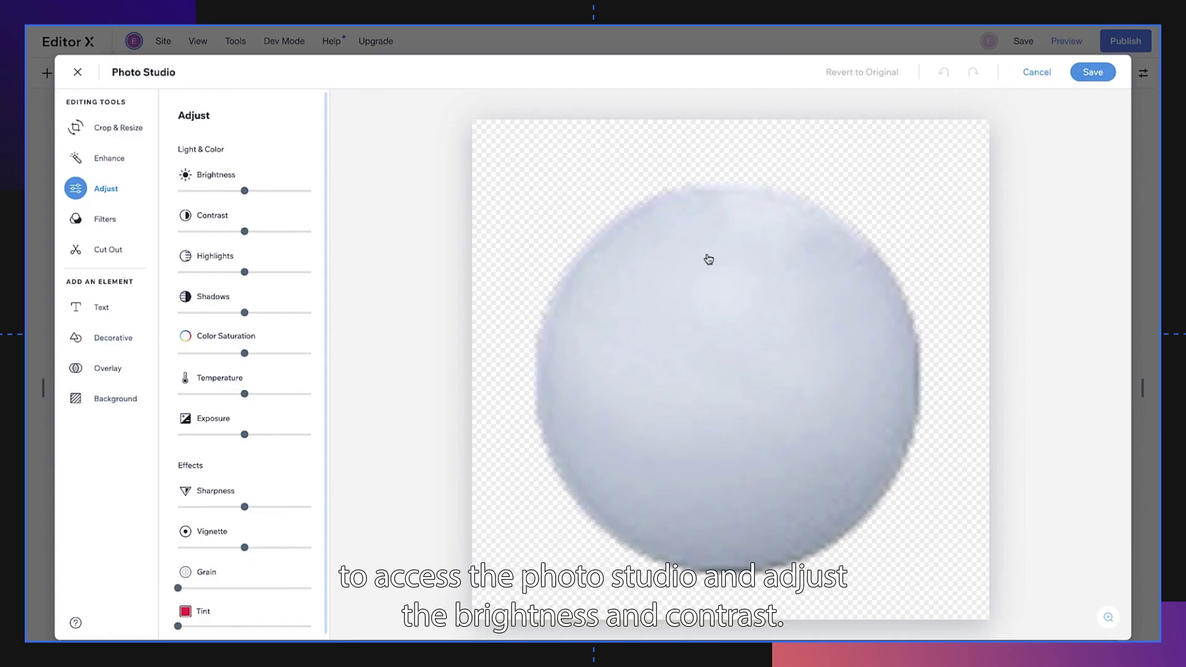
left_click_drag(244, 191, 236, 192)
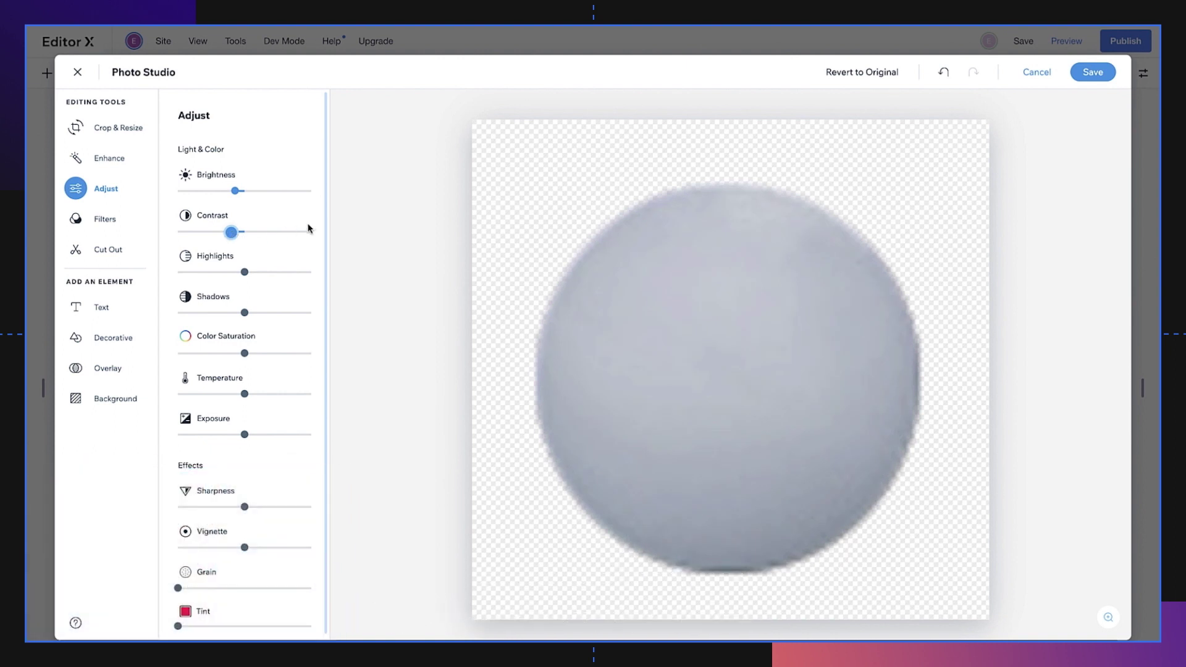
left_click(1090, 73)
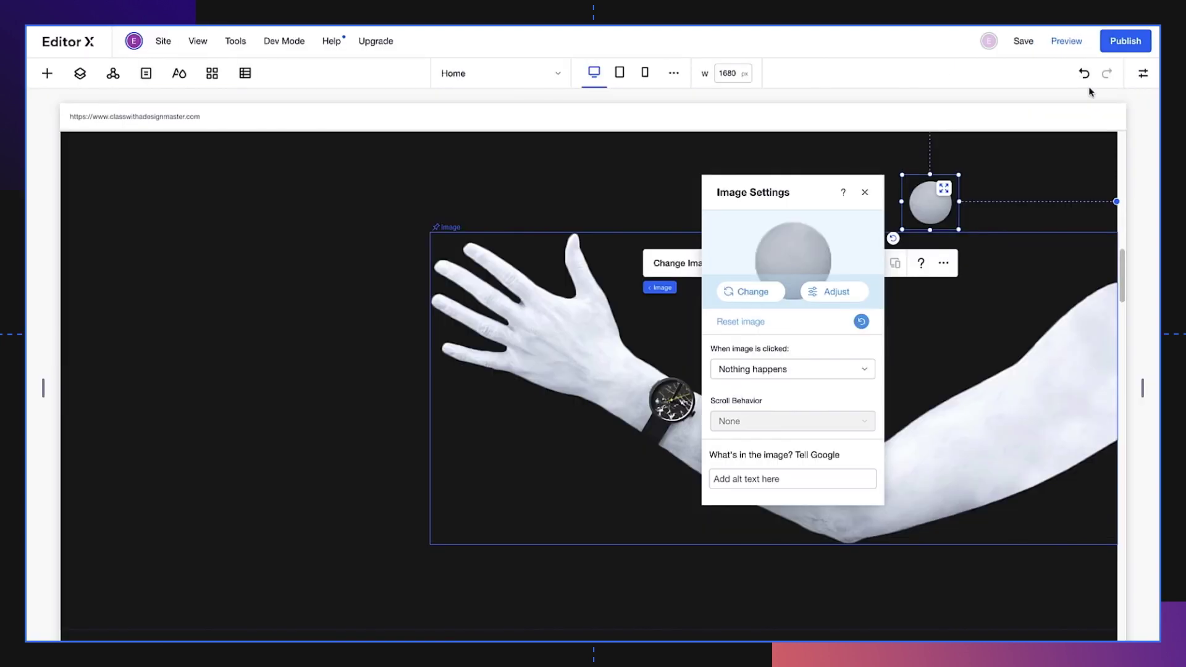
Add a new container to the page and open its border design options
left_click(1054, 166)
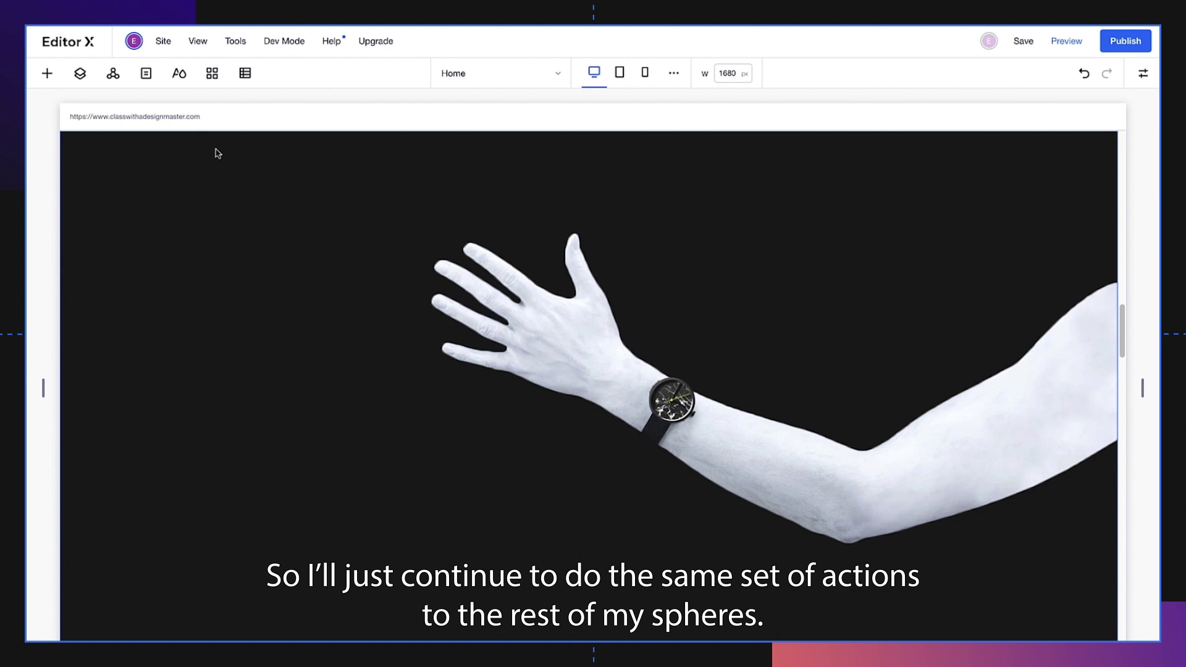
left_click(47, 73)
left_click(60, 109)
left_click_drag(319, 235, 410, 194)
left_click(537, 159)
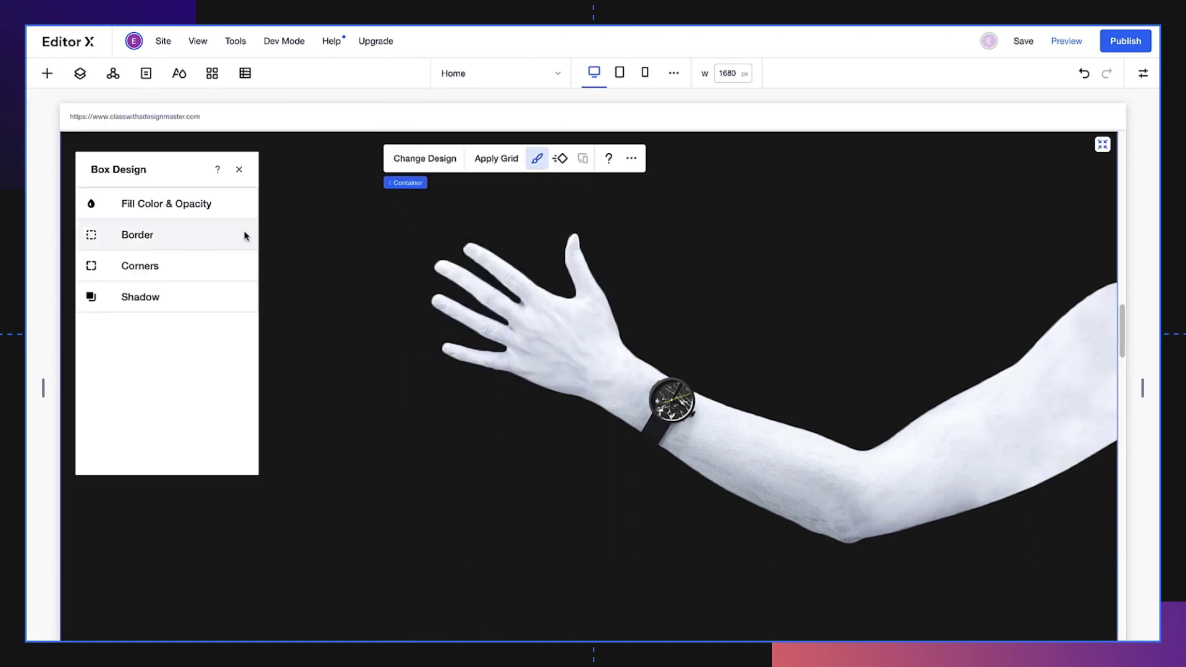
left_click(245, 233)
Place a third sphere image in the container with a 23% right margin
left_click(239, 170)
left_click(47, 73)
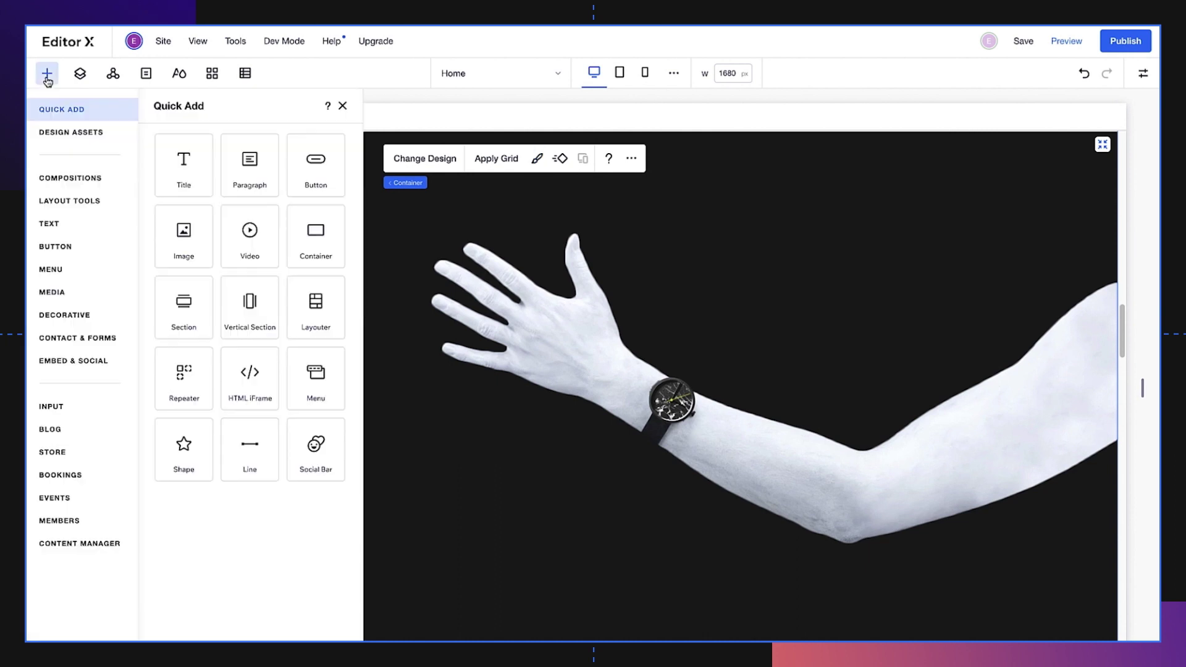
left_click(38, 291)
left_click_drag(436, 344, 887, 328)
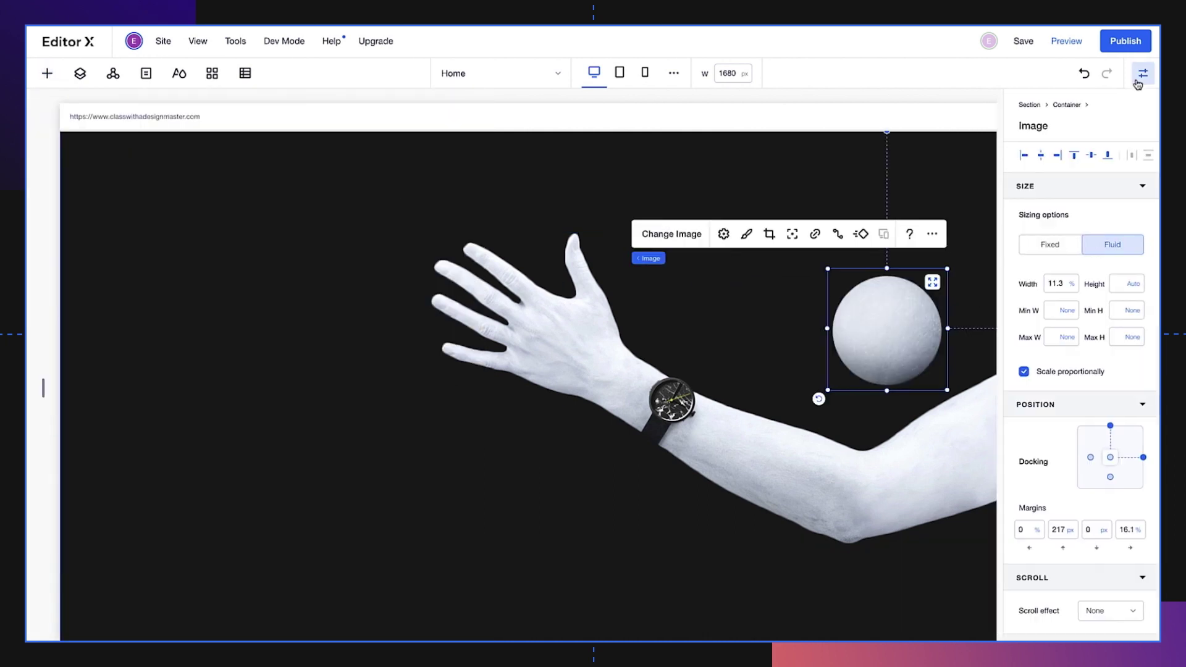
left_click(1117, 528)
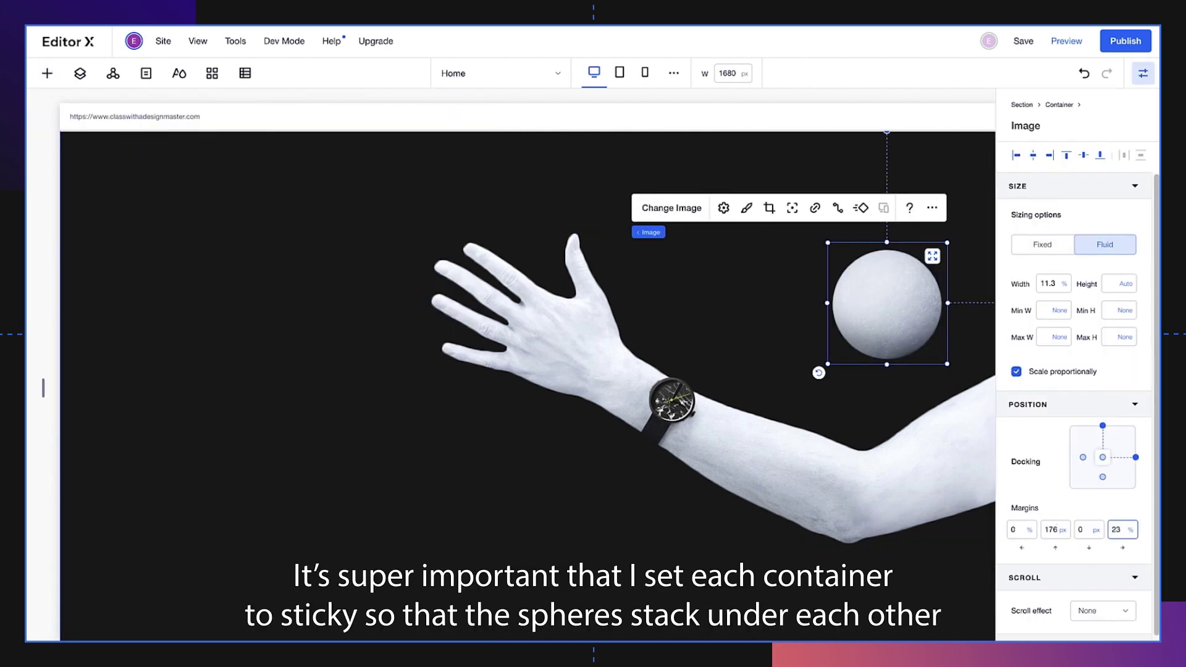
type("23")
key("Return")
Make the third sphere's container Sticky on scroll
left_click(803, 233)
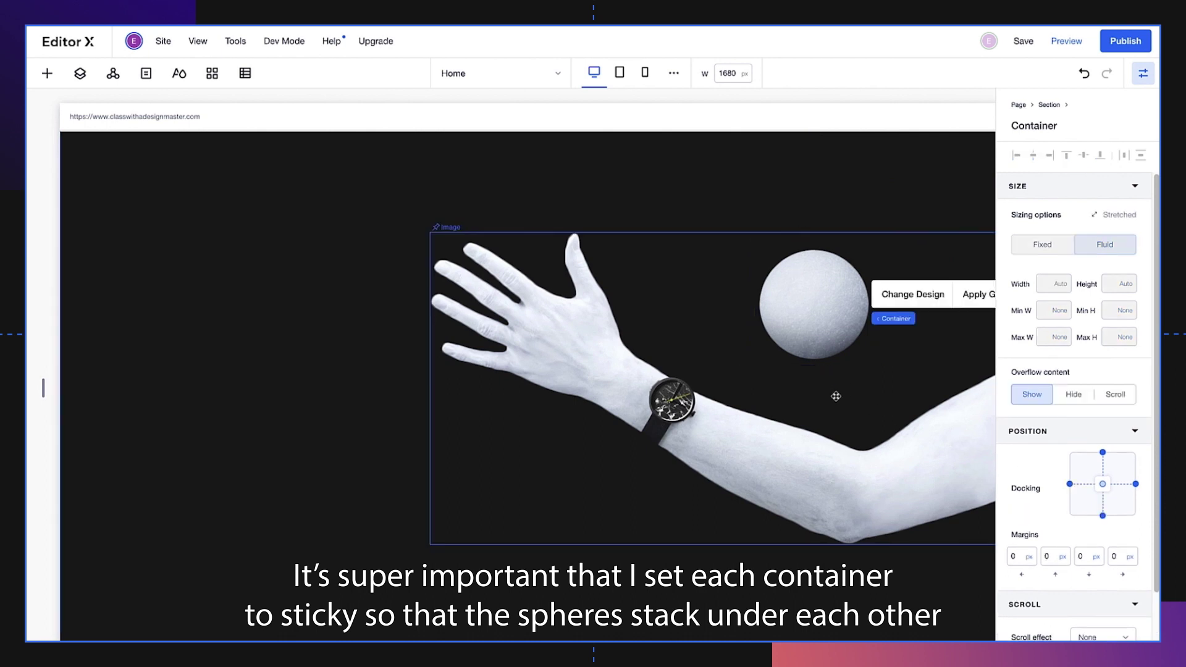
left_click(1082, 634)
left_click(1082, 592)
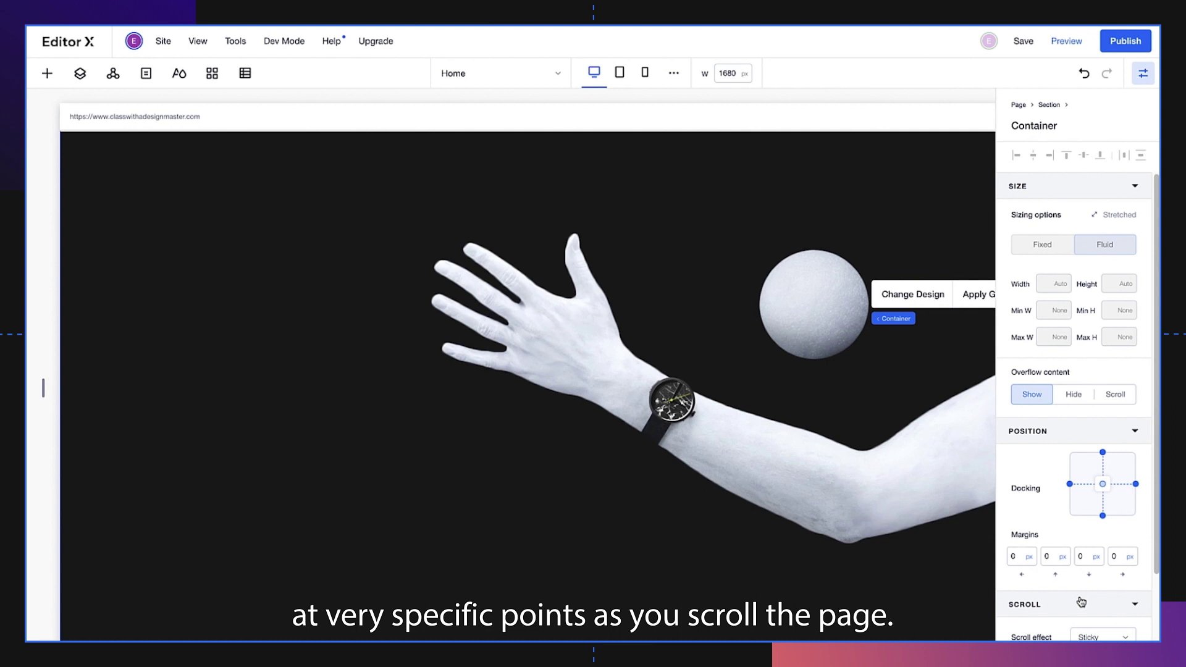
left_click(1142, 72)
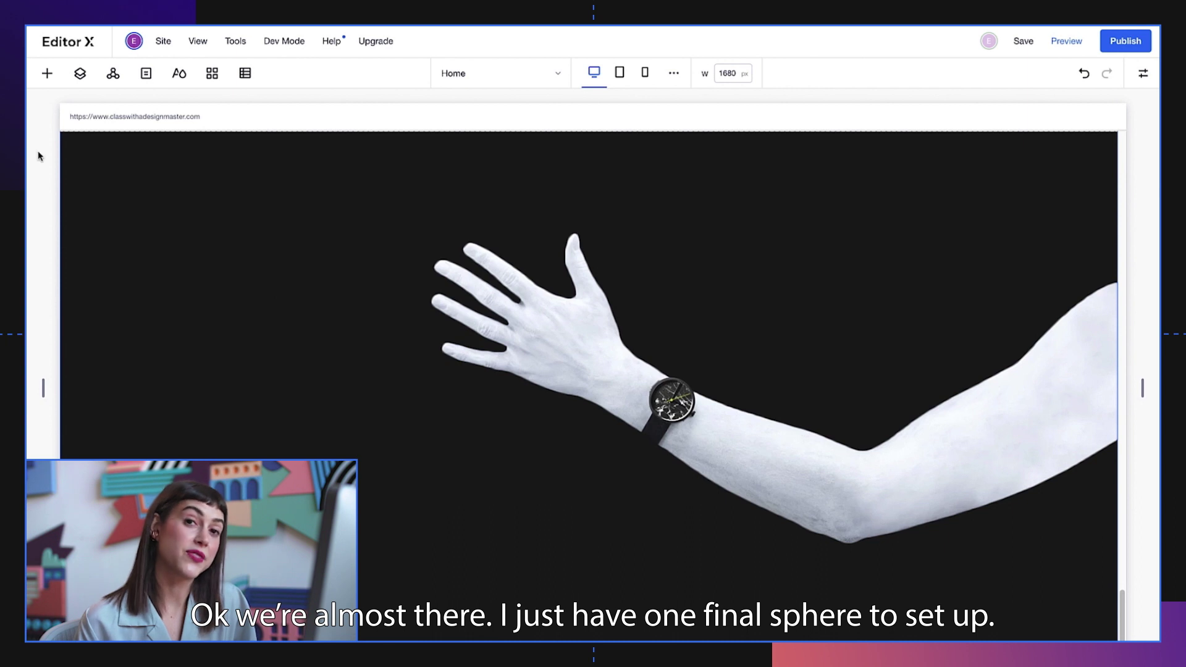
Add a fourth container, stretch it to full page width, and adjust its border
left_click(47, 73)
left_click(49, 109)
left_click_drag(319, 236, 488, 185)
left_click(731, 168)
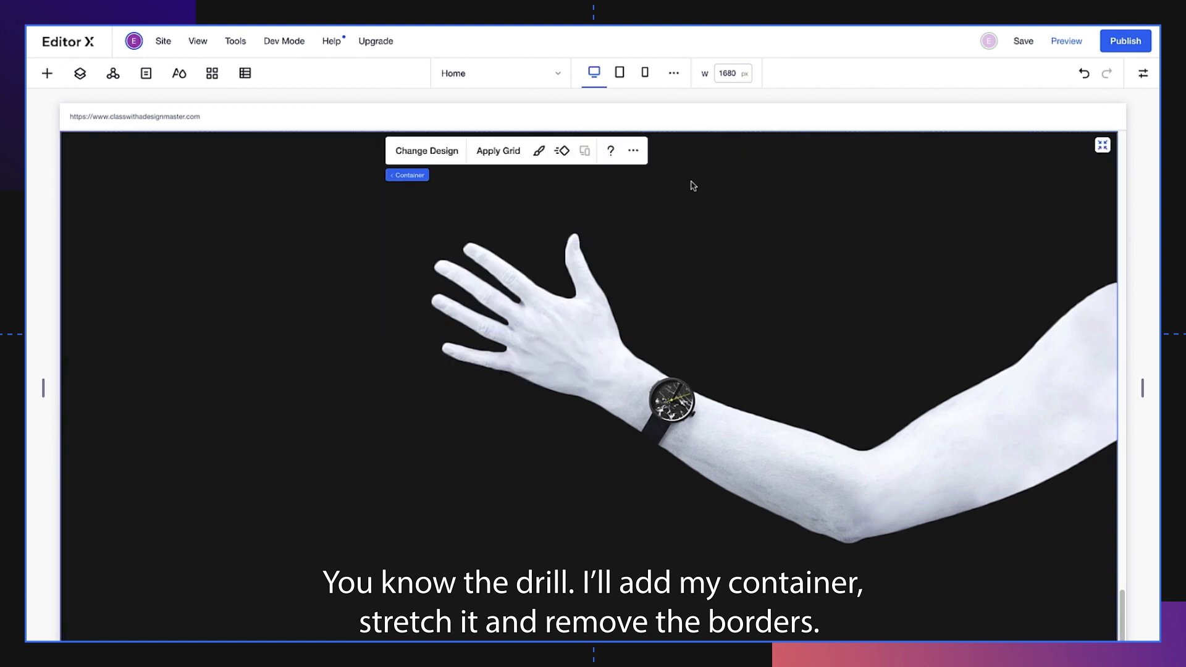
left_click(539, 152)
left_click(244, 234)
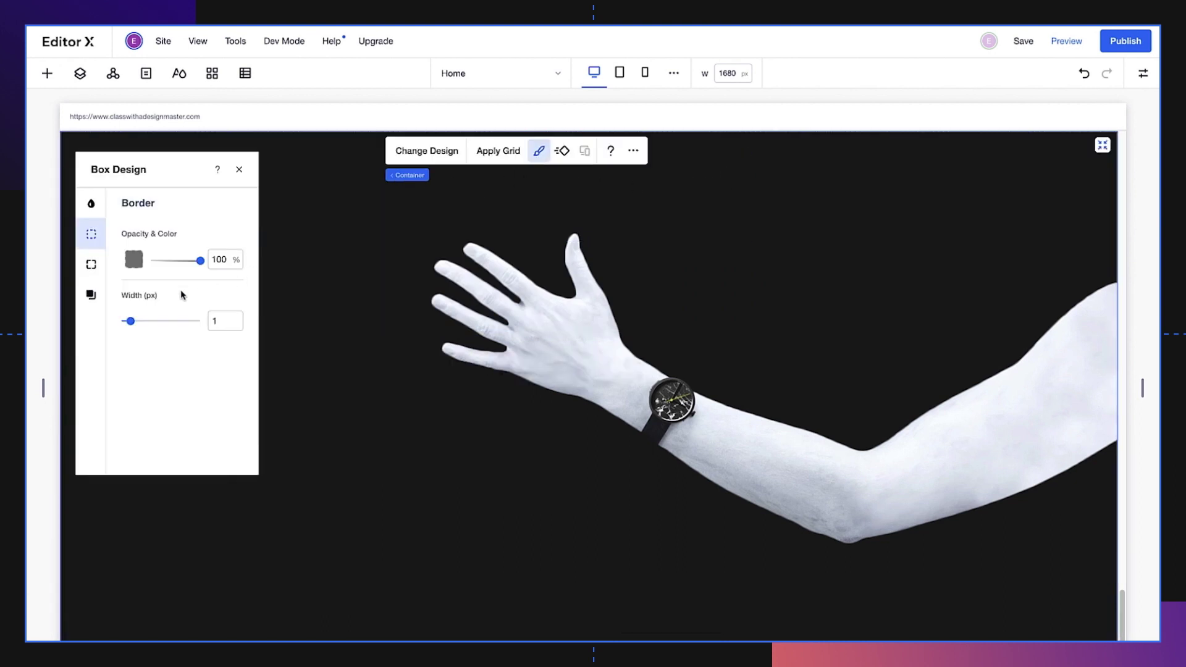
left_click(240, 169)
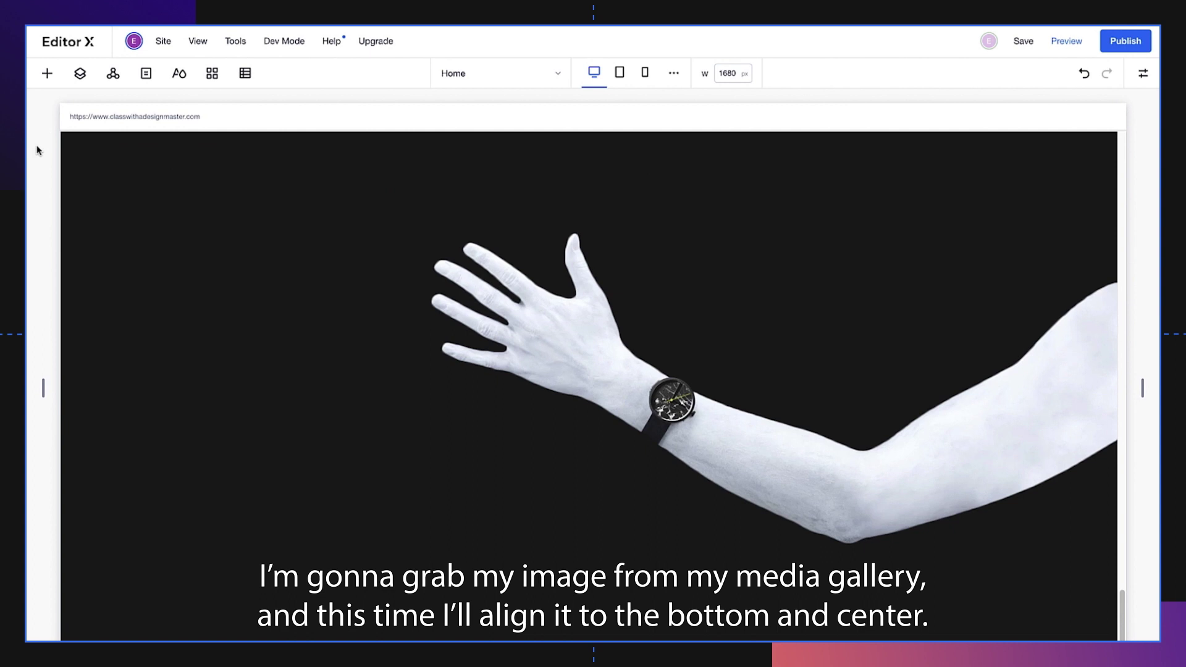
Drop 7.png into the new container, docked bottom-centre with zero margins
left_click(47, 72)
mouse_move(62, 292)
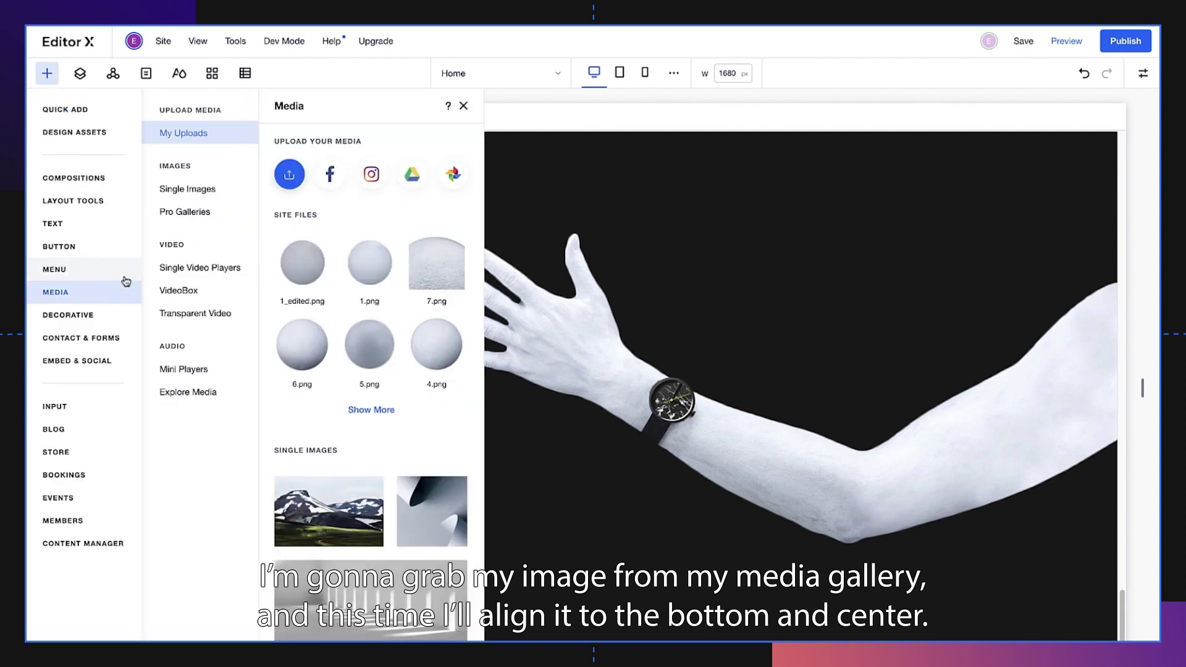
left_click_drag(430, 250, 556, 519)
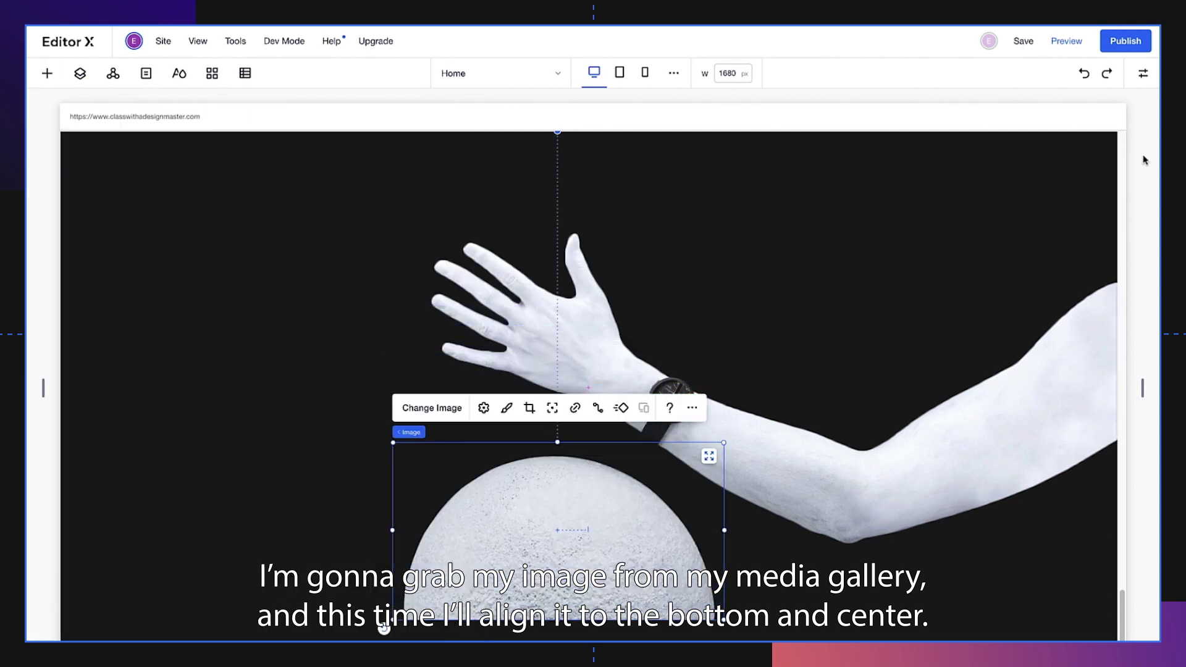
left_click(1141, 90)
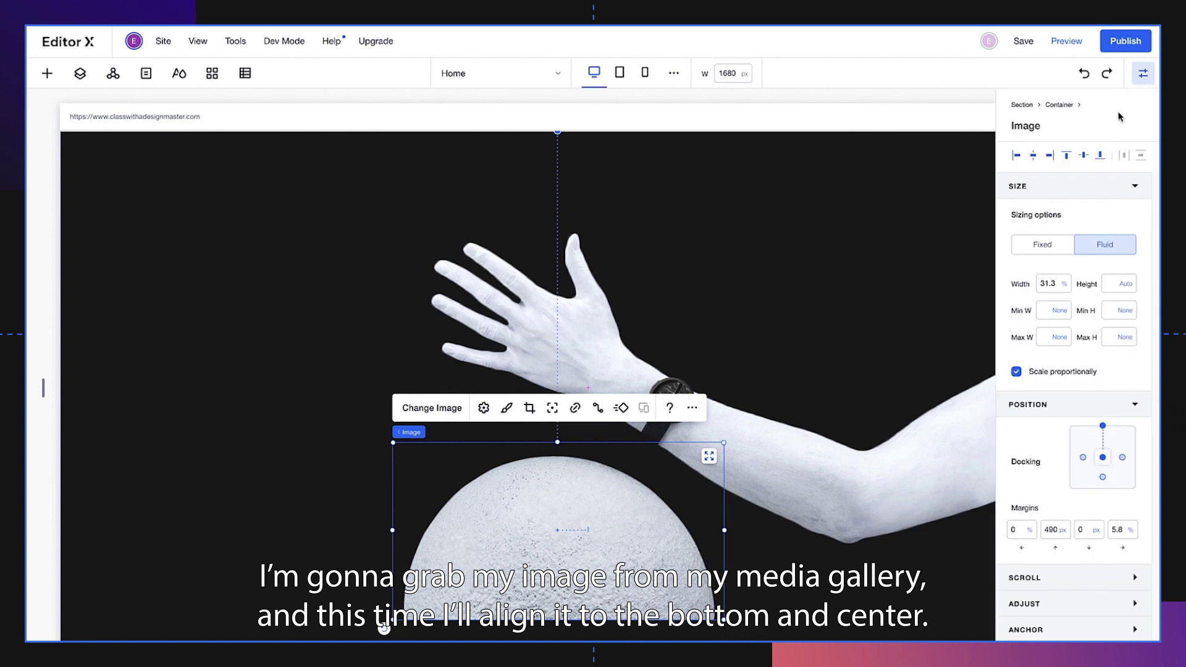
left_click(1034, 156)
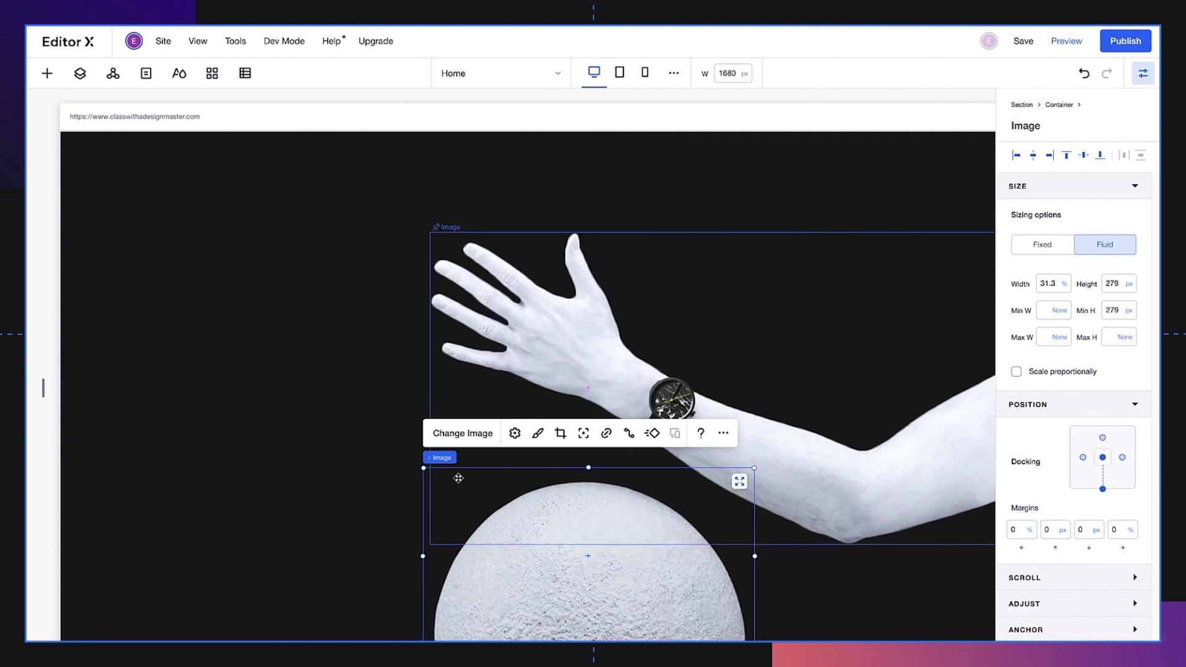
left_click(491, 458)
Set the fourth sphere's container scroll effect to Sticky
left_click(1134, 605)
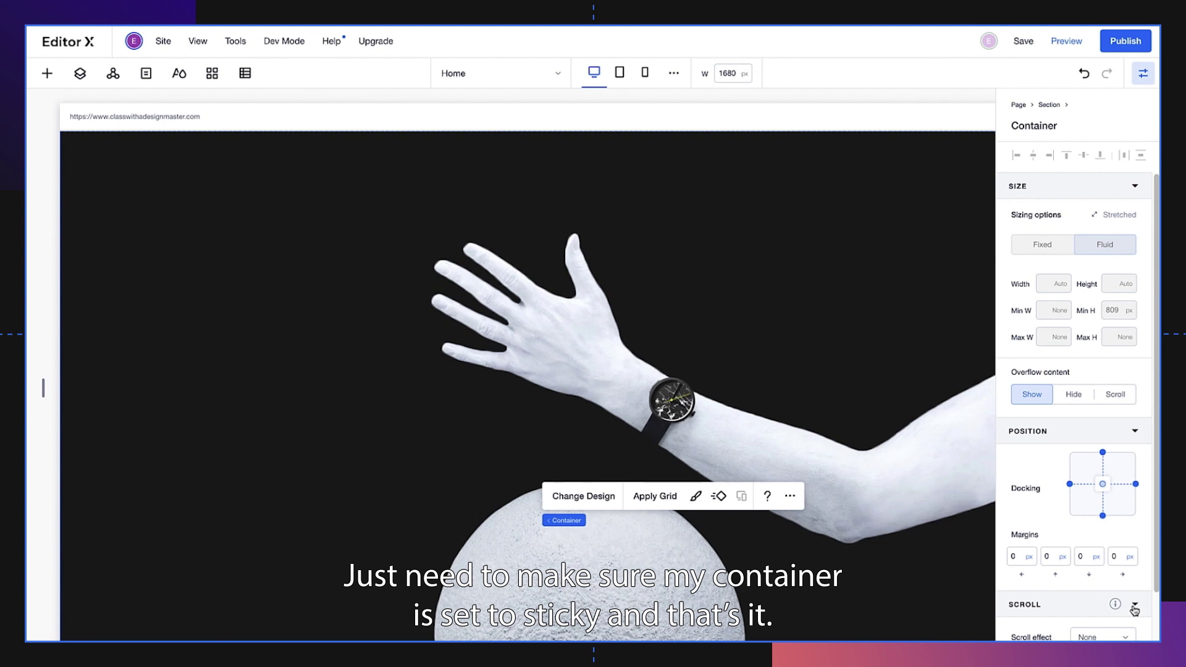
left_click(1105, 638)
left_click(1107, 594)
left_click(1142, 73)
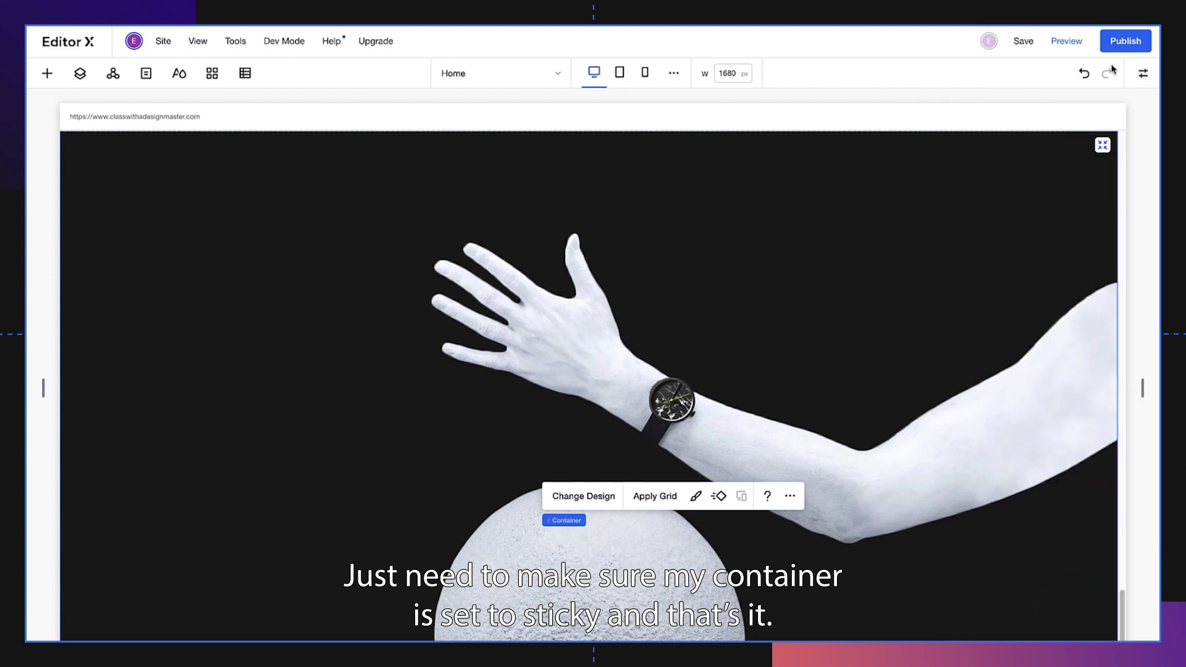
Preview the page and scroll through it to watch the spheres stack around the arm
left_click(1079, 40)
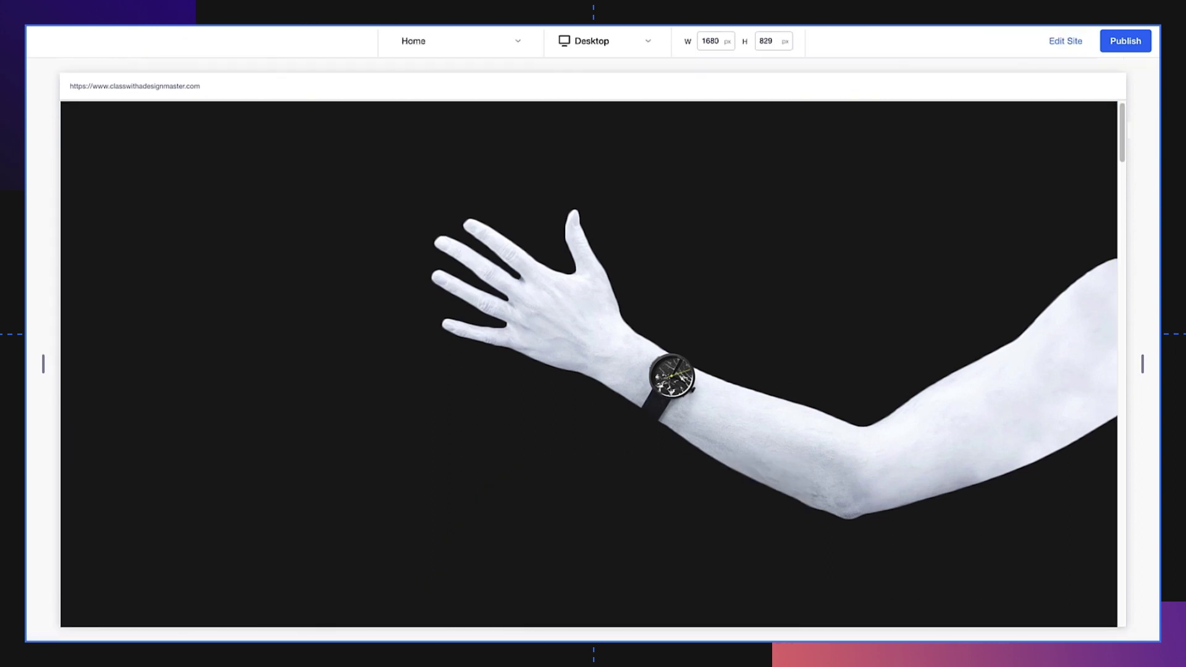
scroll(588, 363, "down", 10)
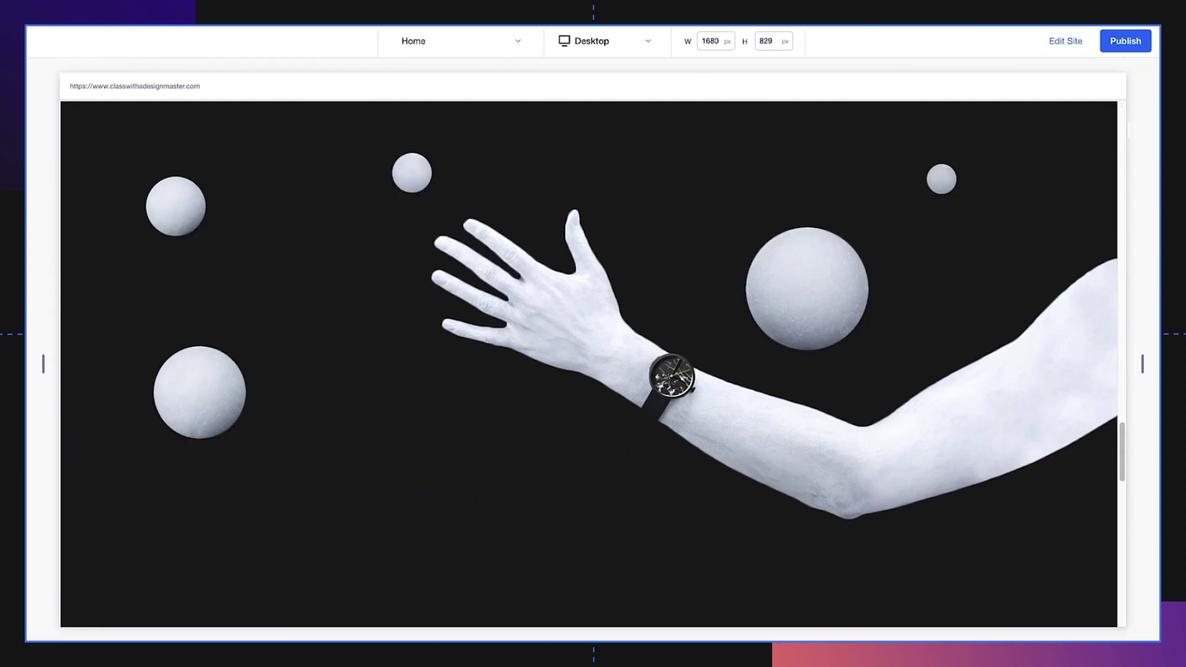
scroll(589, 363, "down", 2)
scroll(588, 364, "up", 5)
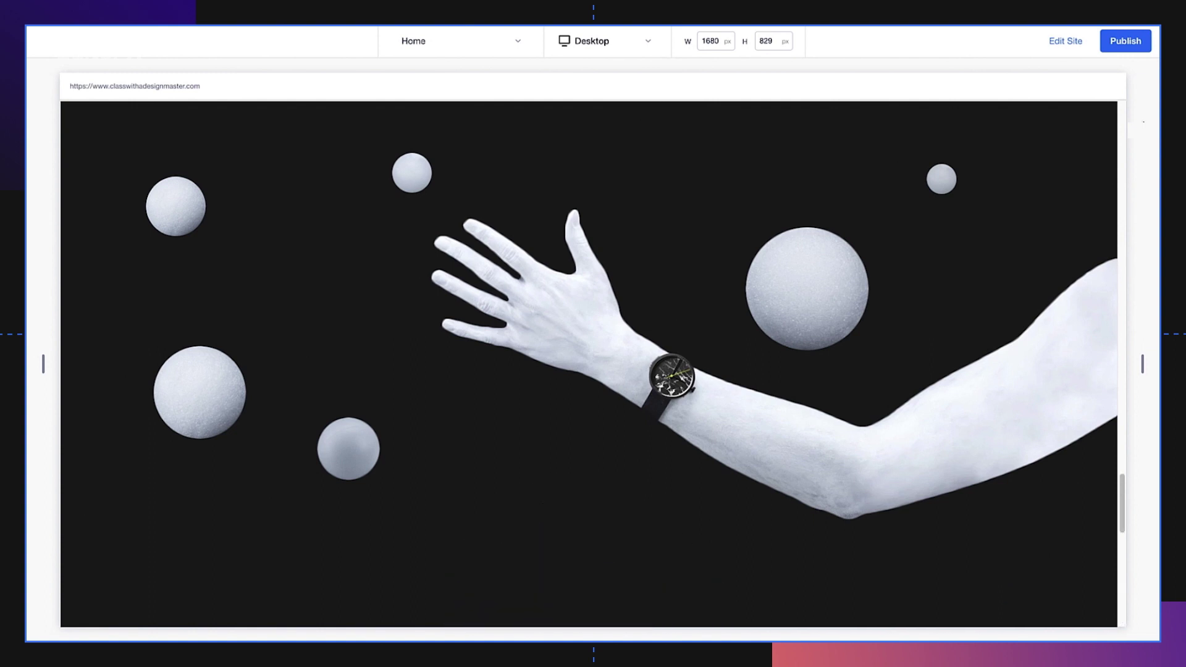